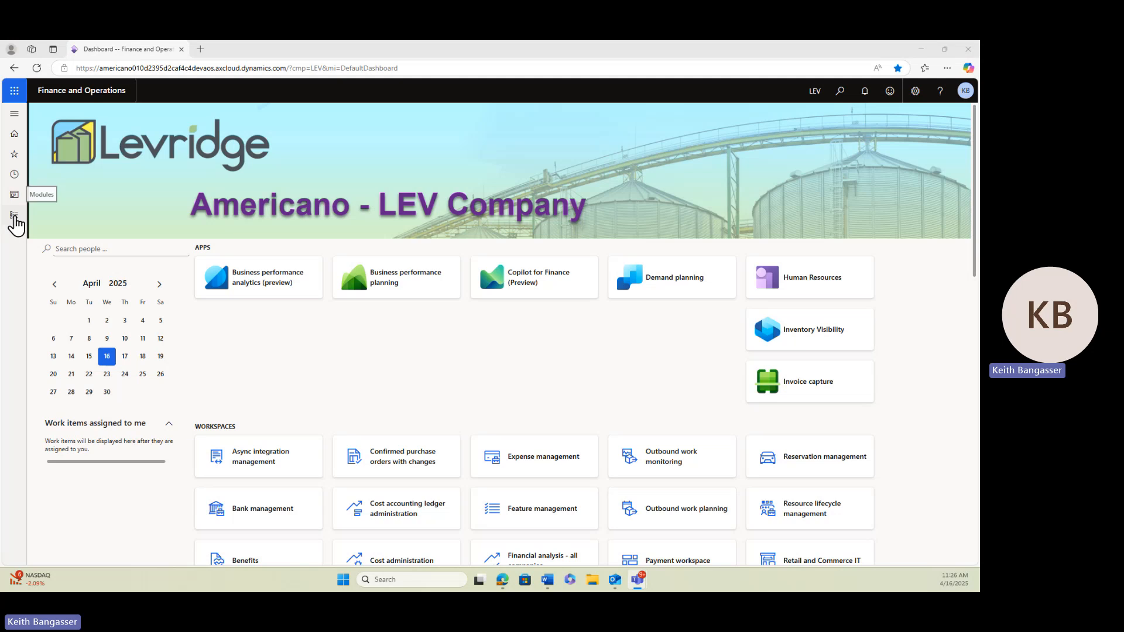
Search the open purchase load contracts in Commodity accounting, select the first contract, and return to the dashboard.
click(13, 216)
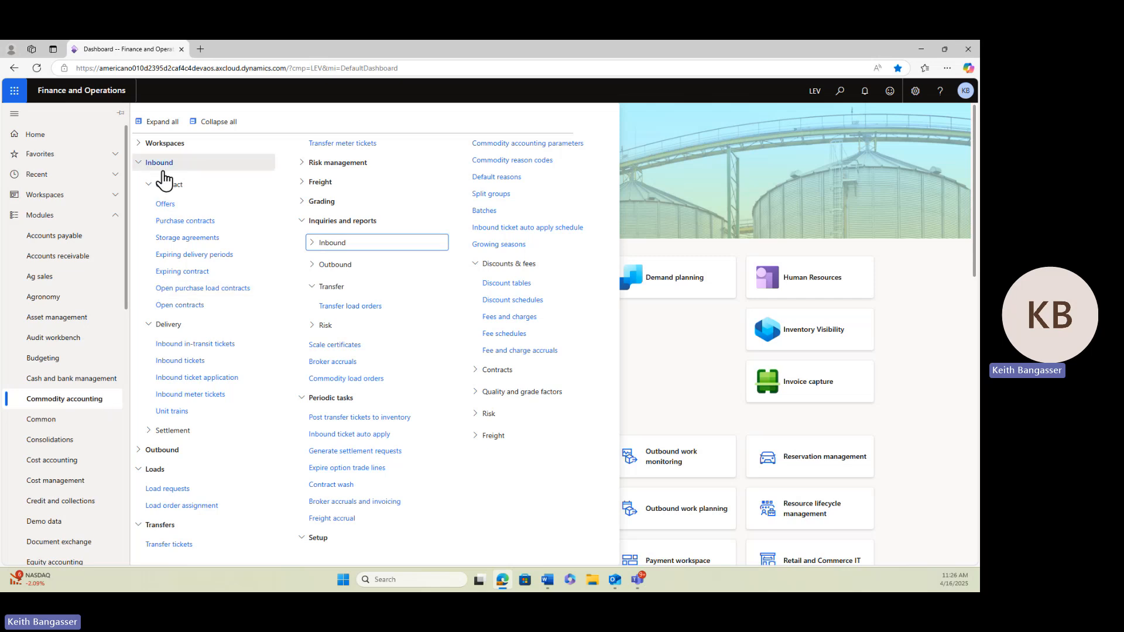
click(191, 289)
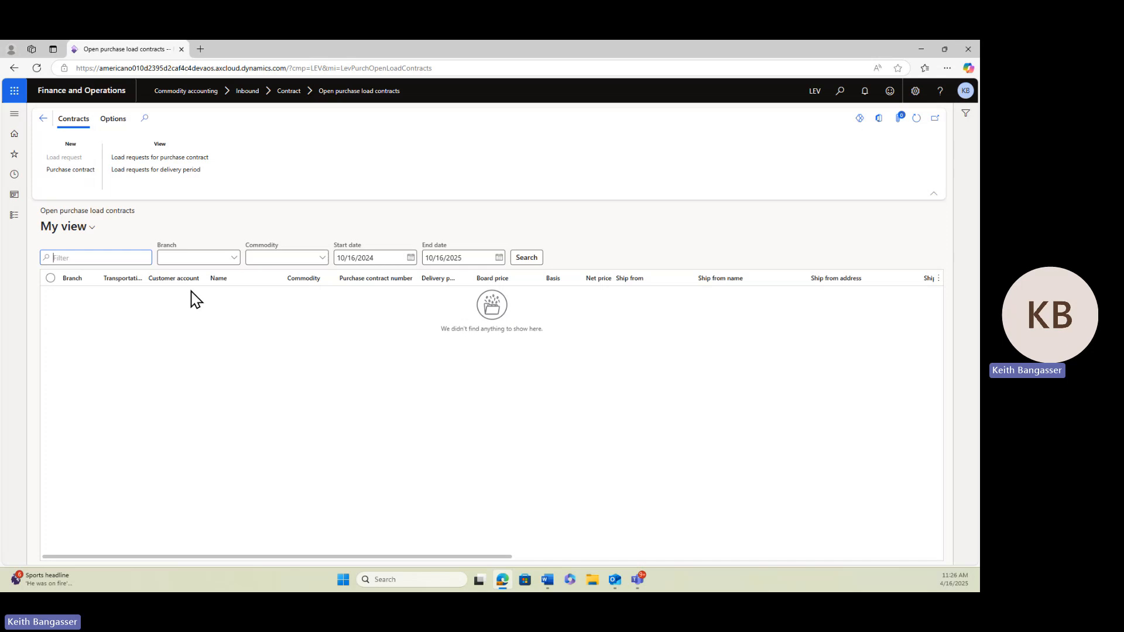
click(532, 260)
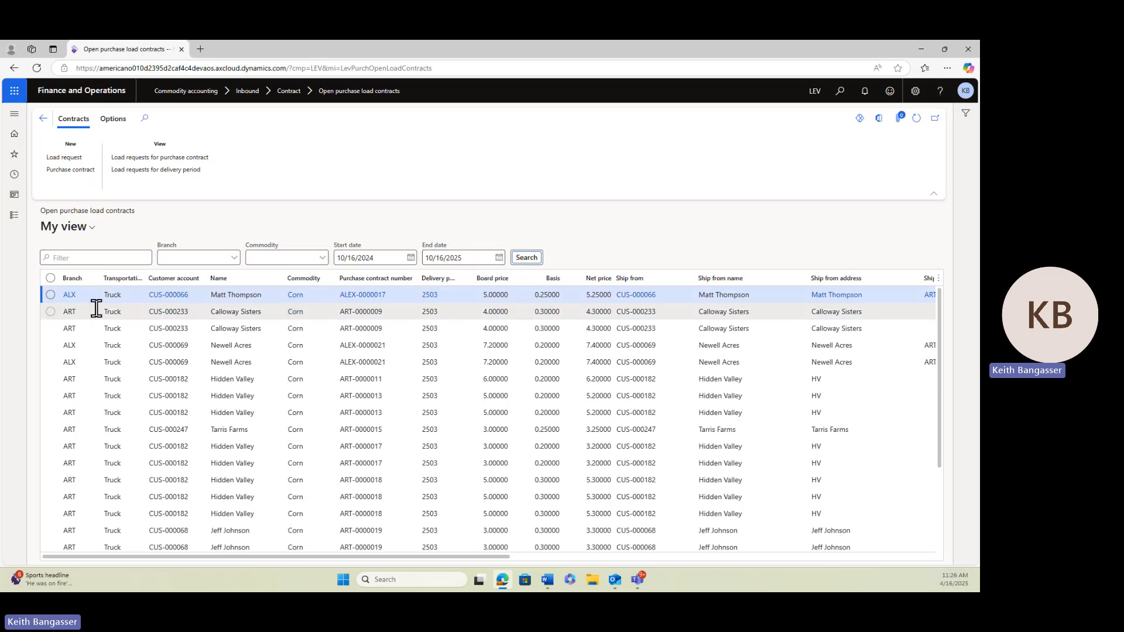
click(51, 295)
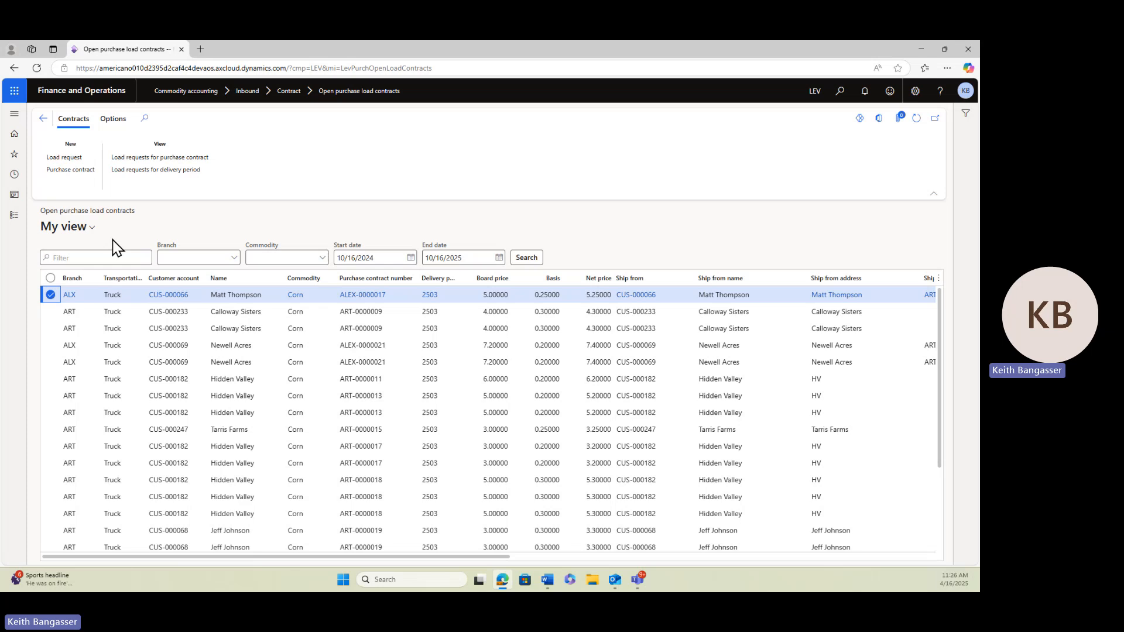
click(43, 119)
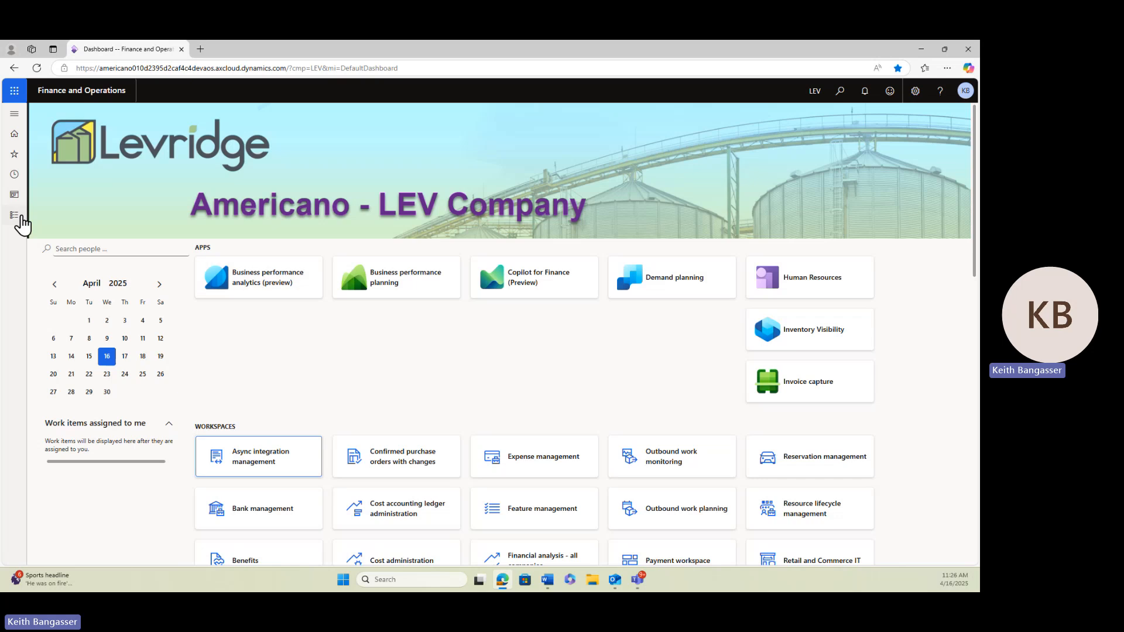
In Commodity accounting's load requests, create a transfer request from site BAR to site ALX for Corn in Bushel.
click(21, 216)
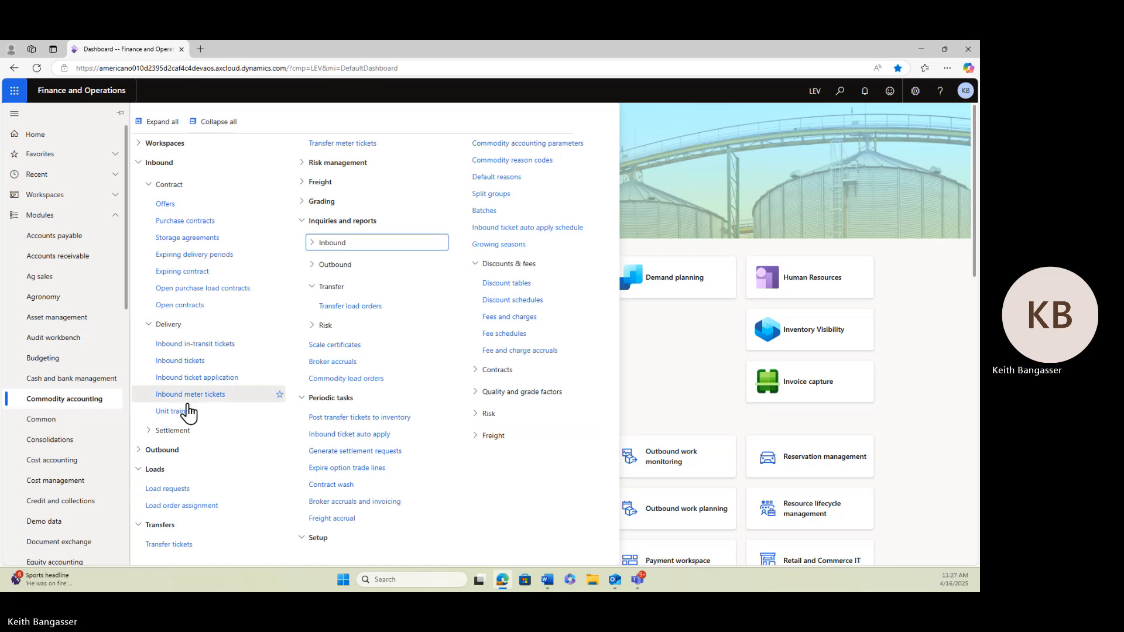
click(175, 491)
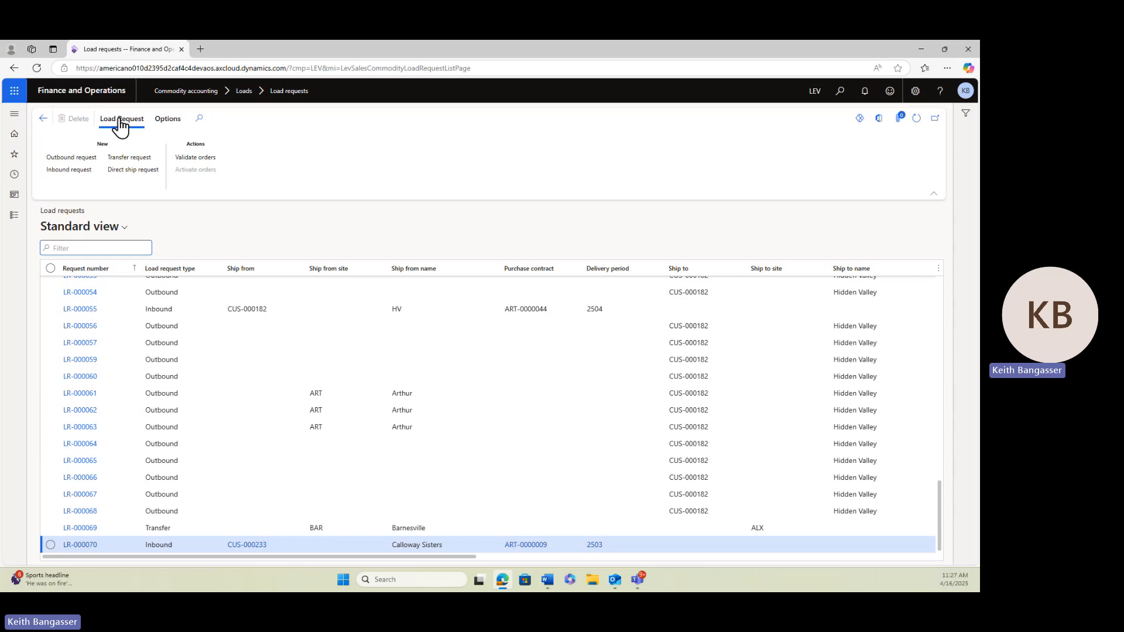
click(125, 164)
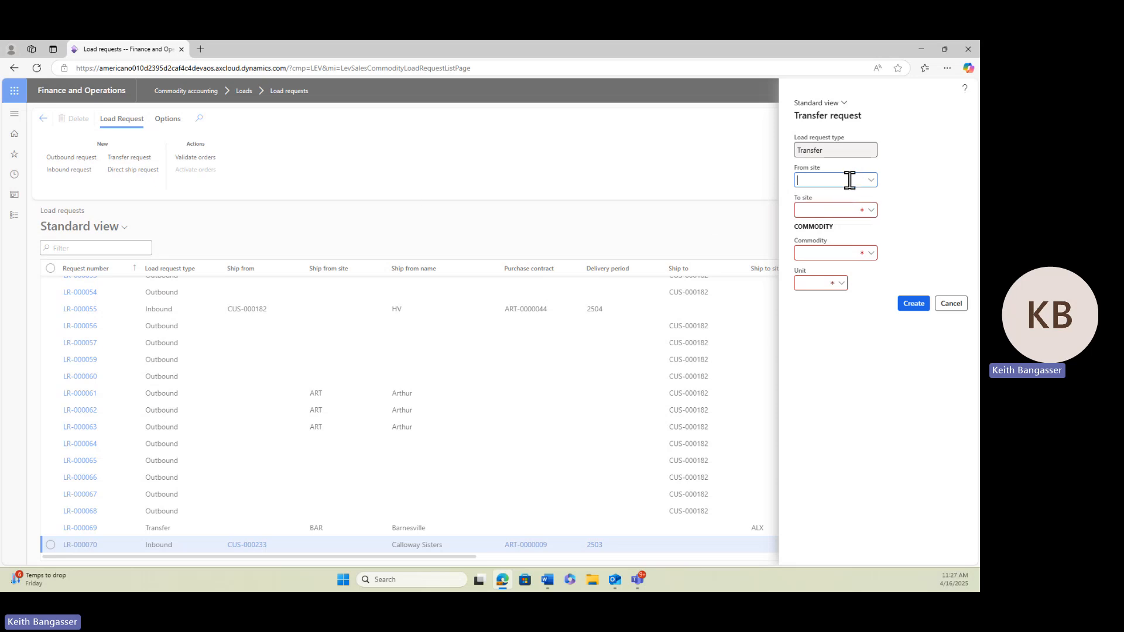
text(BAR)
key(Tab)
text(ALX)
key(Tab)
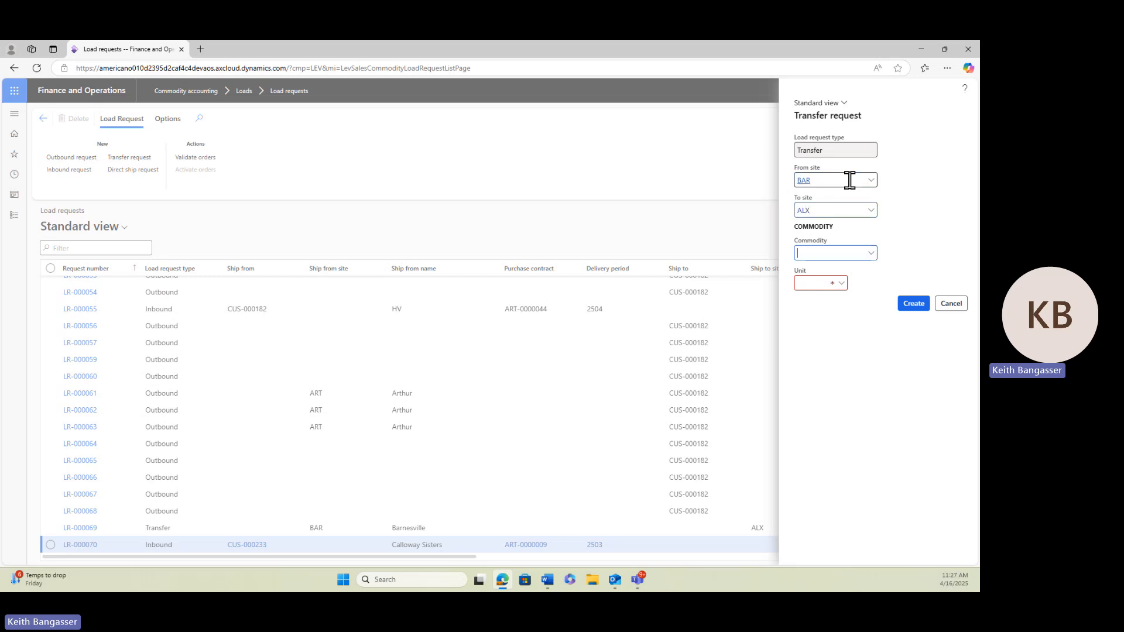
text(cor)
key(Tab)
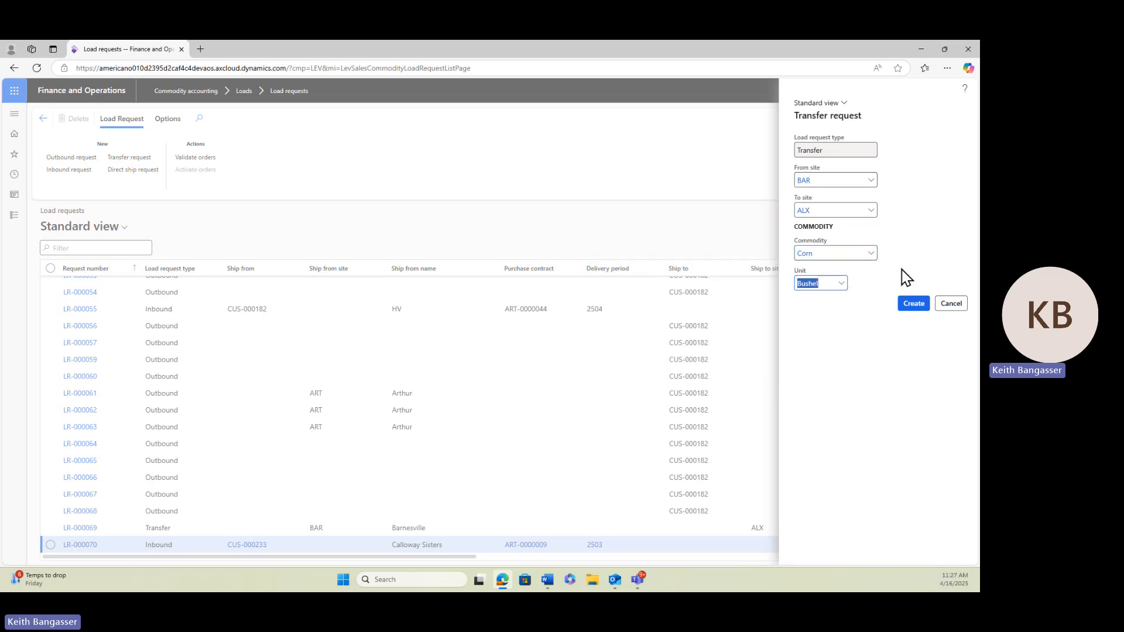
click(910, 309)
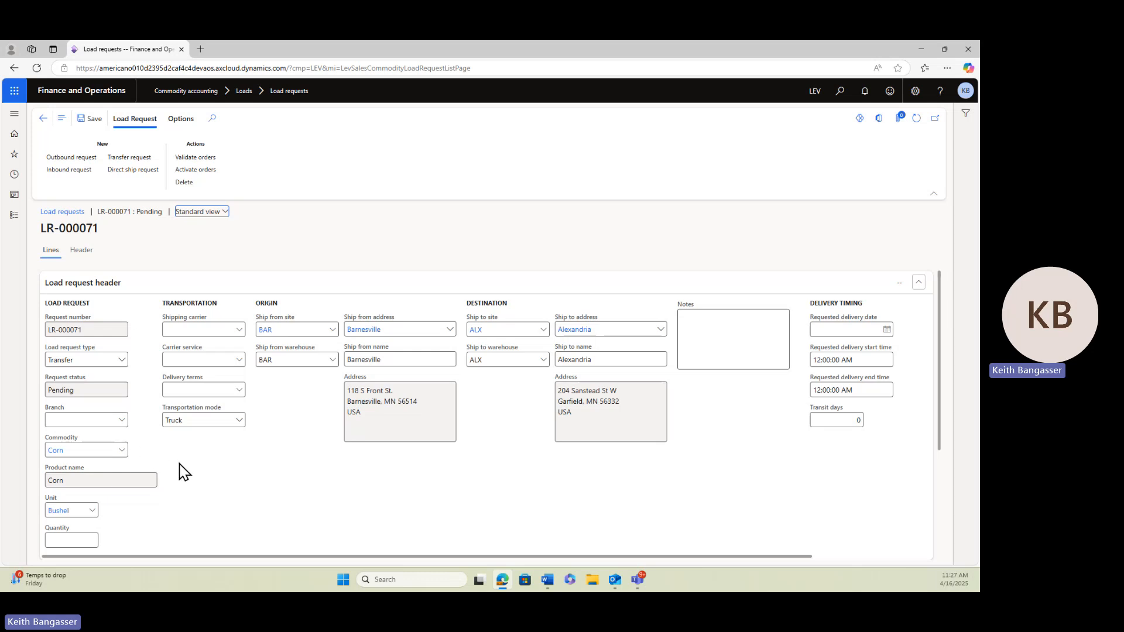
Set up load generation for the transfer request with 5 loads at 2 loads per day.
scroll(203, 482, down, 1)
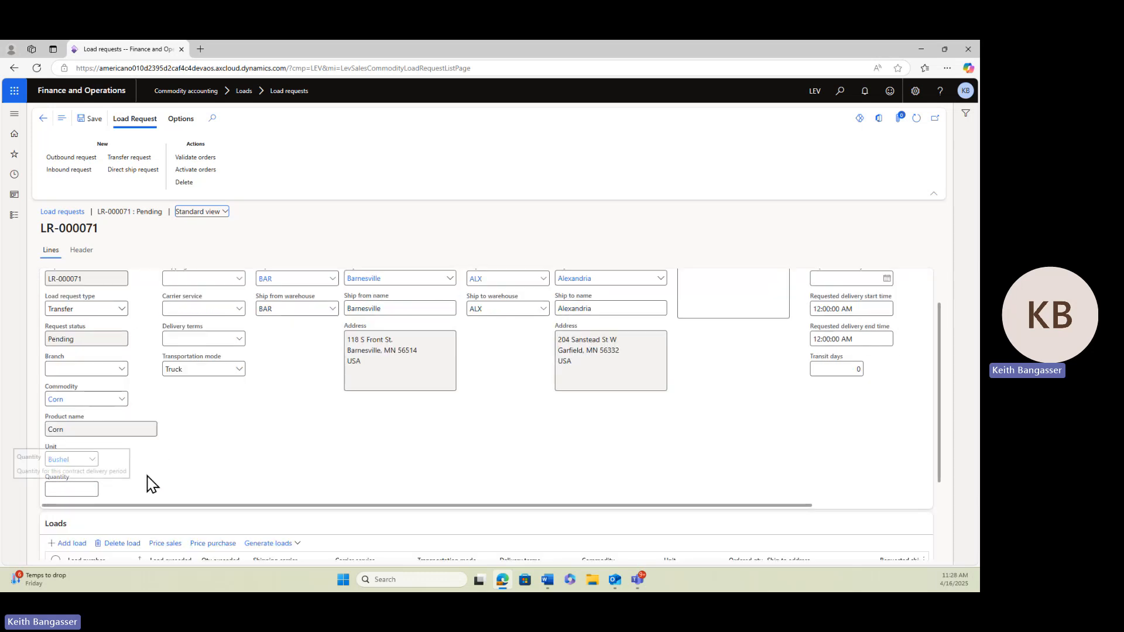
scroll(281, 437, up, 1)
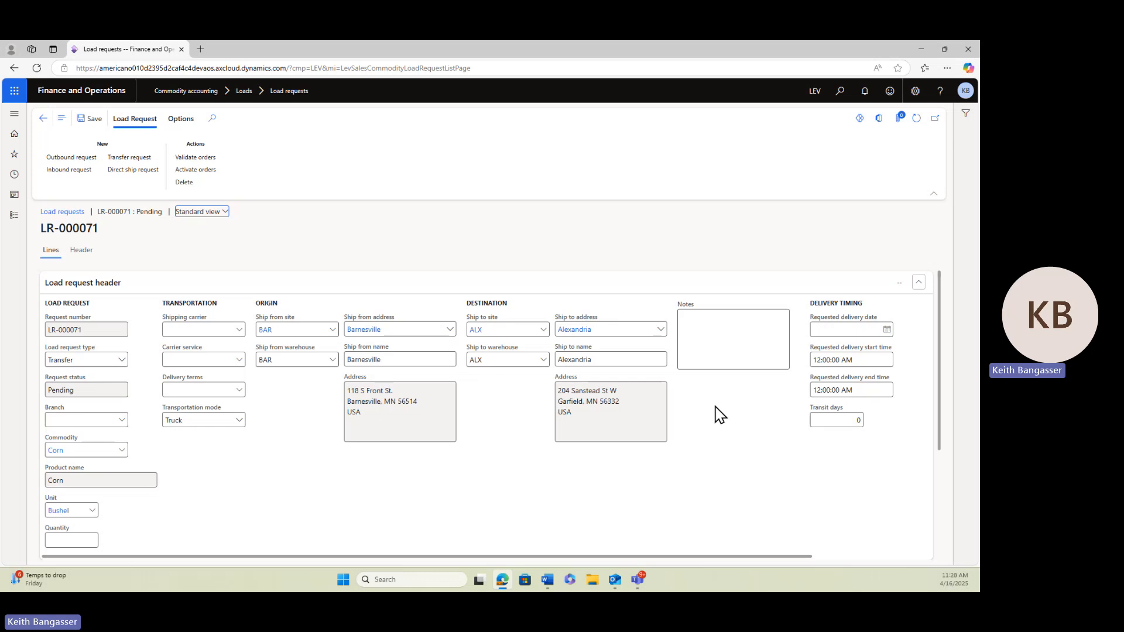
scroll(530, 431, down, 3)
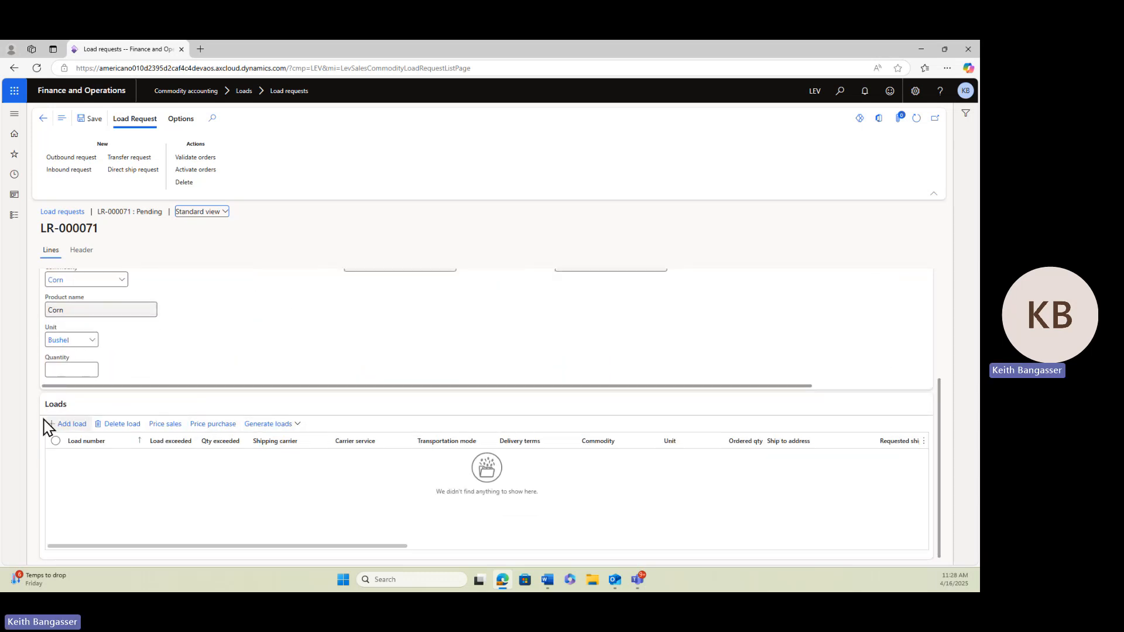
click(289, 429)
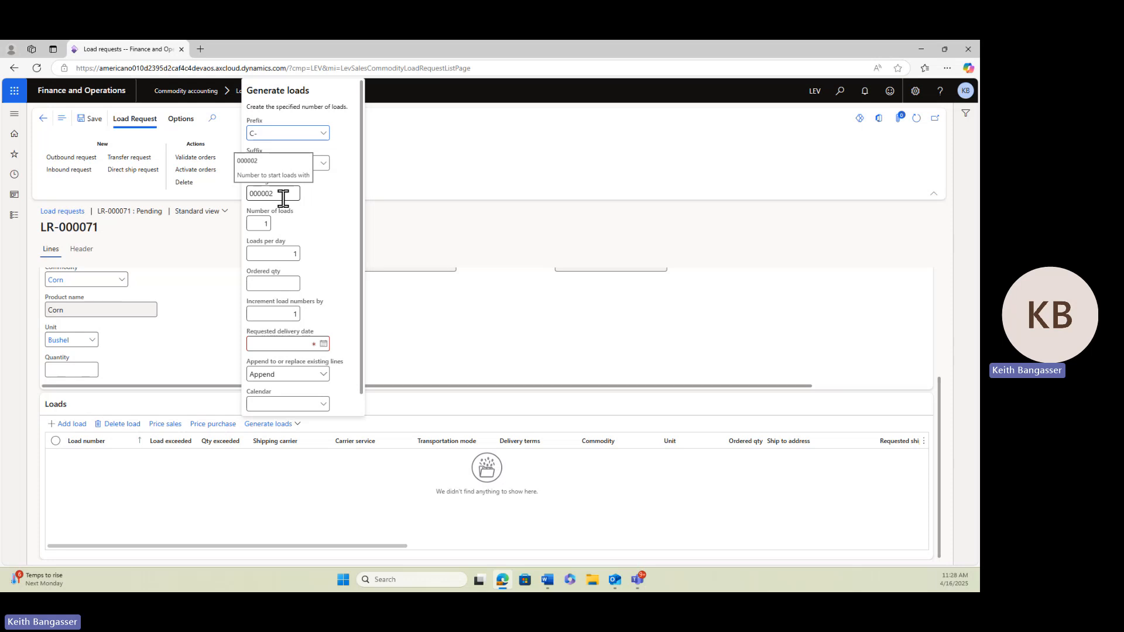
click(268, 225)
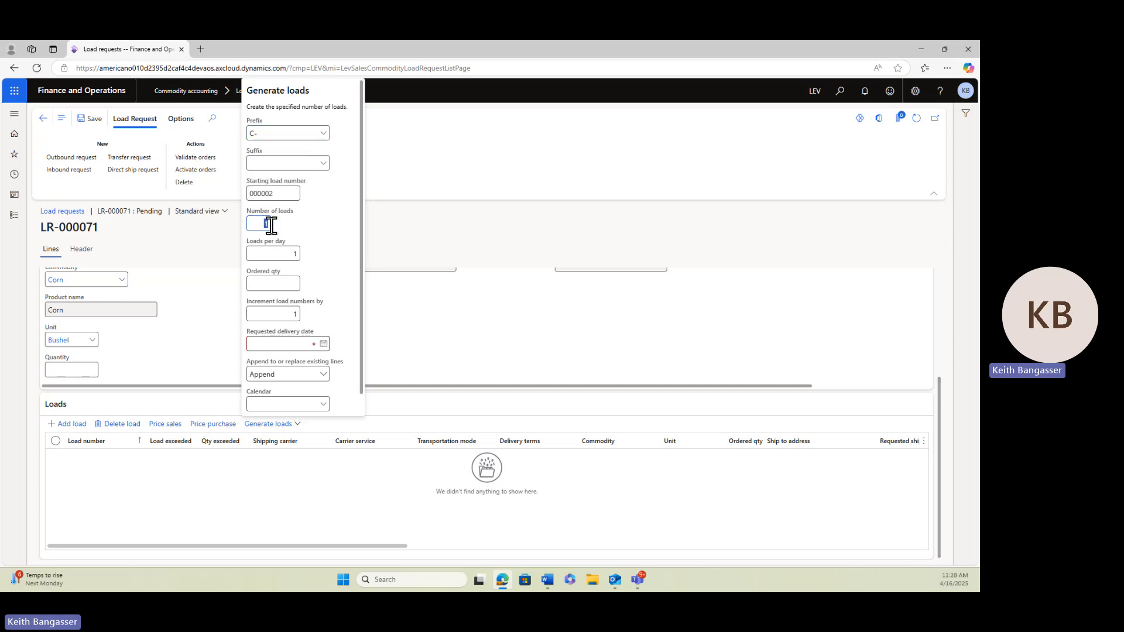
click(298, 255)
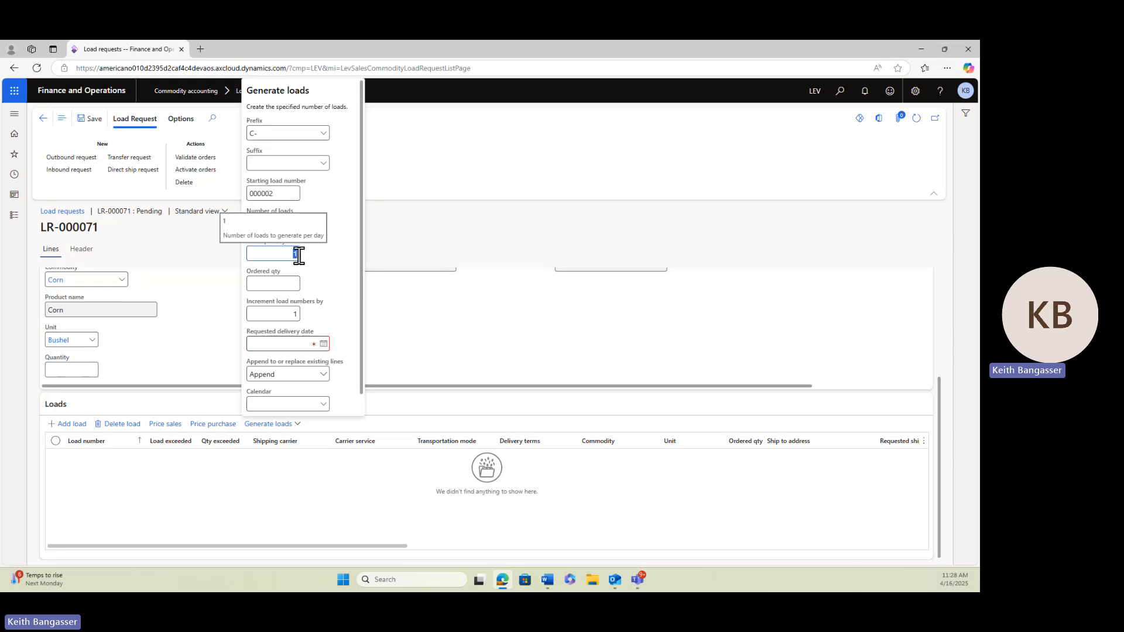
text(2)
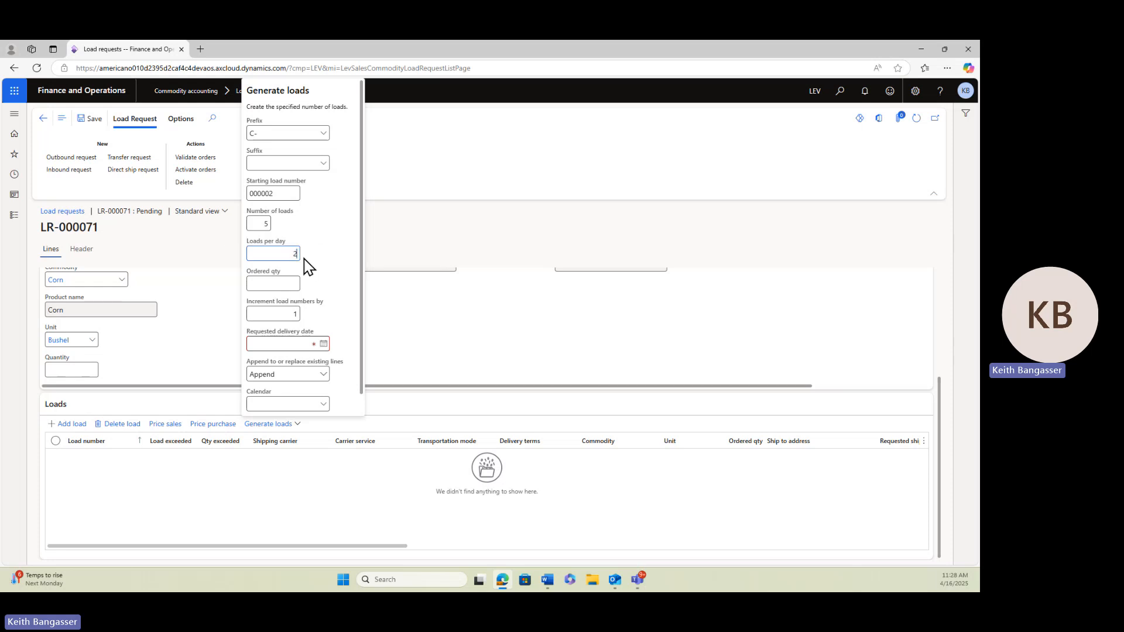
Set the ordered quantity to 1000 and the requested delivery date to 4/21/2025, and generate the loads.
click(295, 283)
text(1000)
click(324, 345)
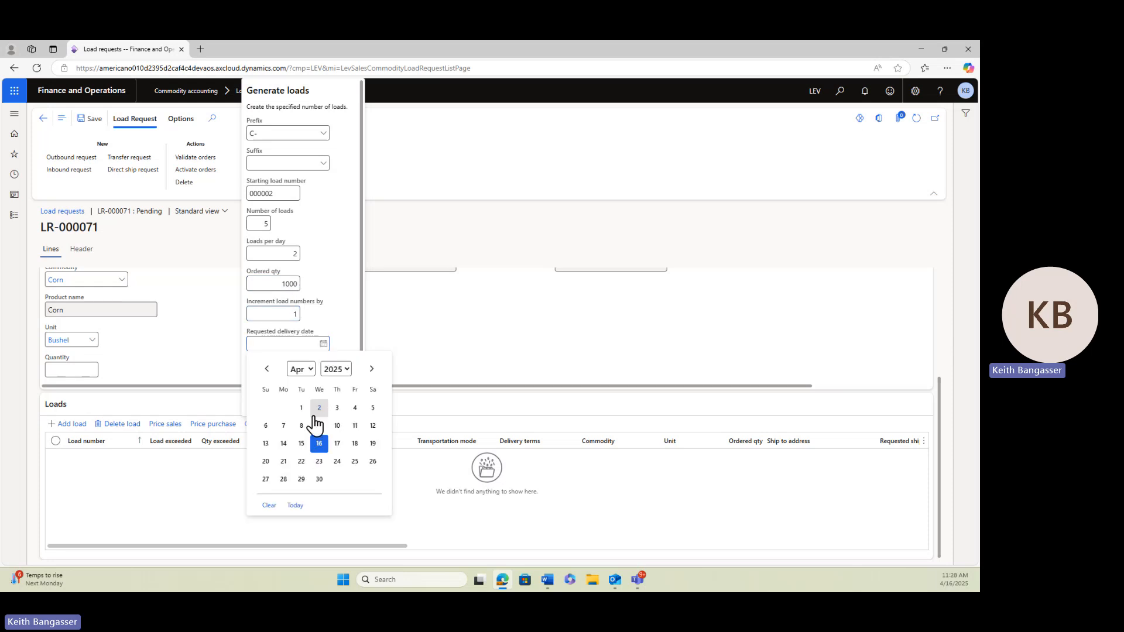
click(285, 462)
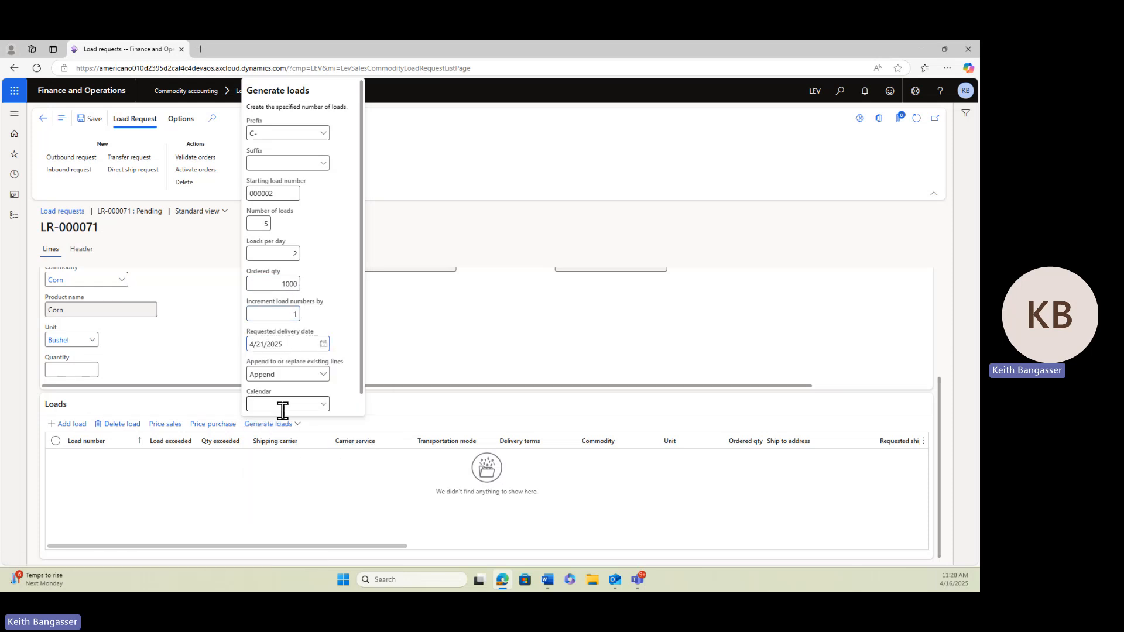
drag(364, 387, 364, 402)
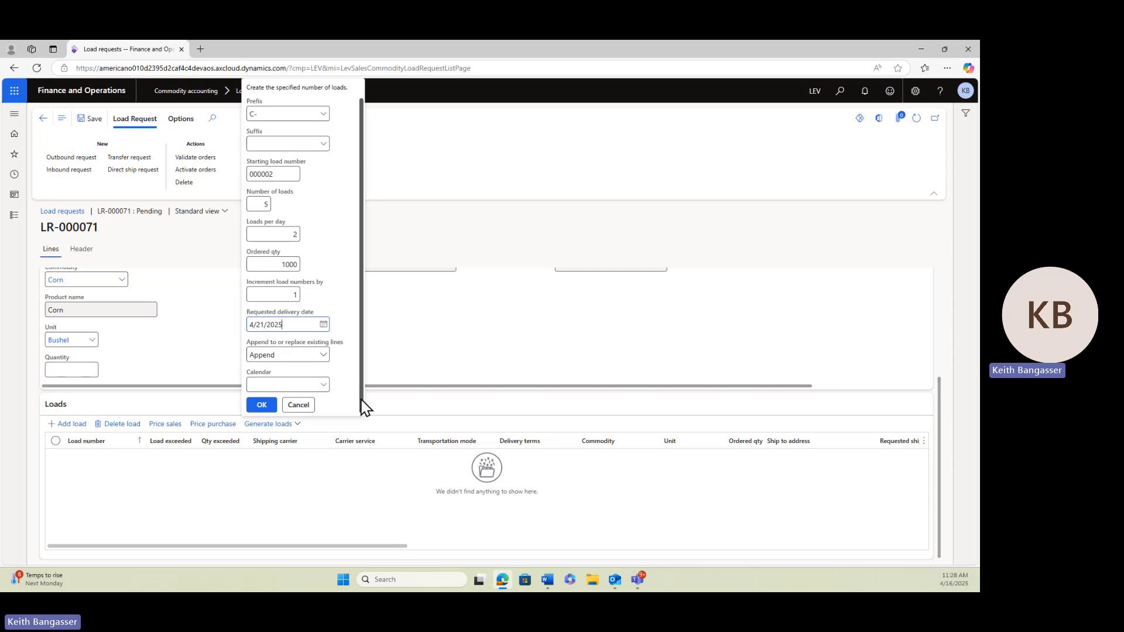
click(264, 405)
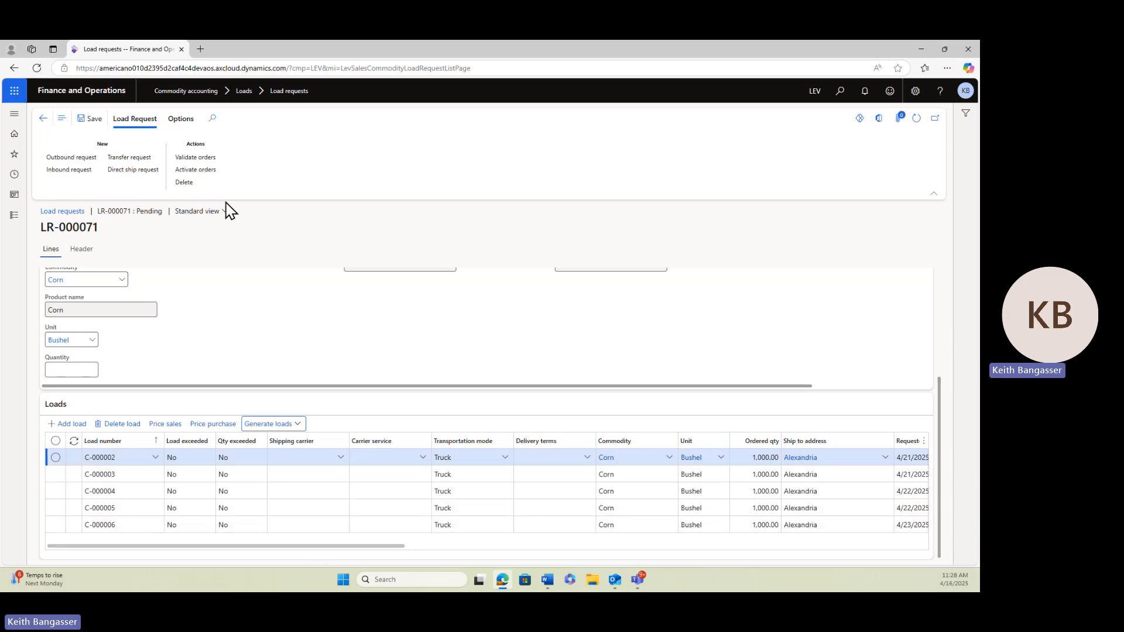
Activate the orders of the transfer request and return to the load requests list.
click(196, 171)
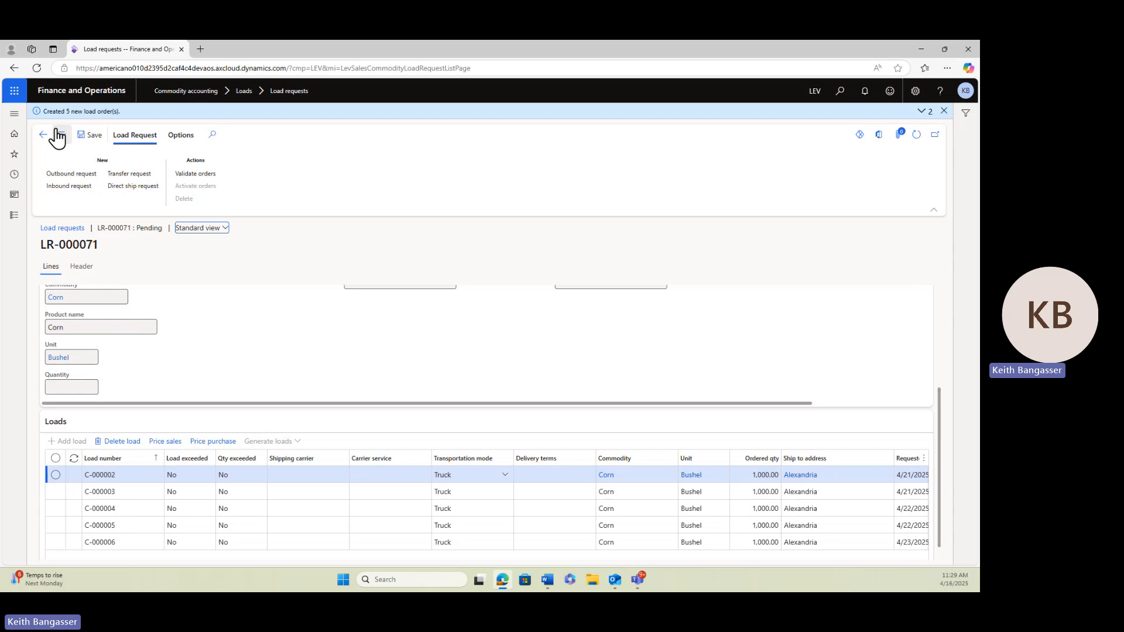
click(42, 138)
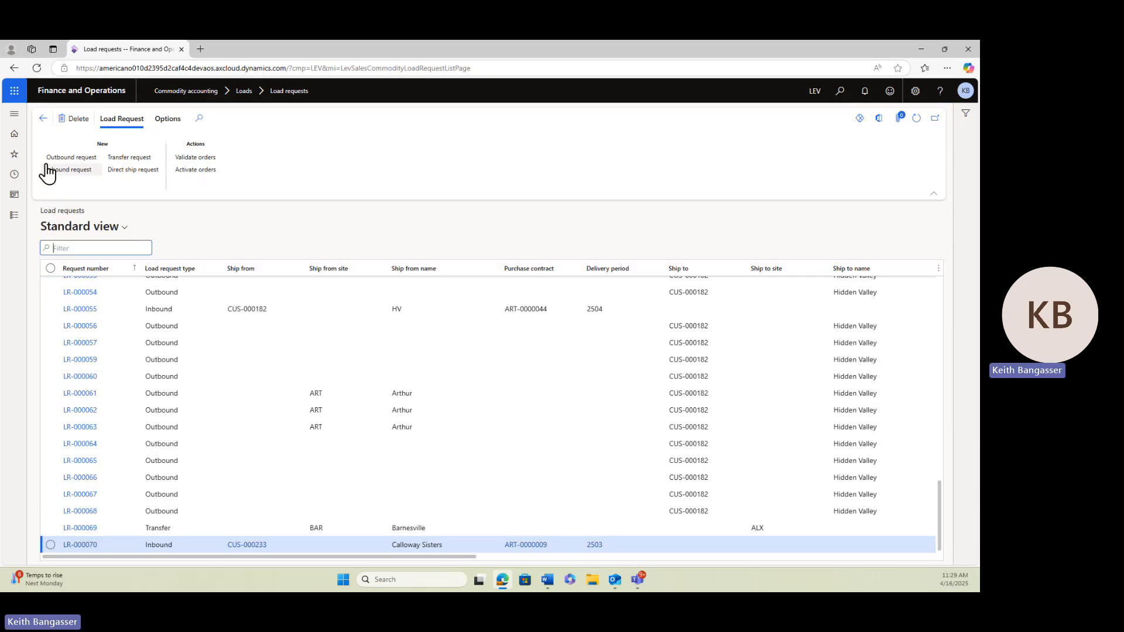
Open Load order assignment in Commodity accounting and filter the load orders to load type Transfer.
click(17, 216)
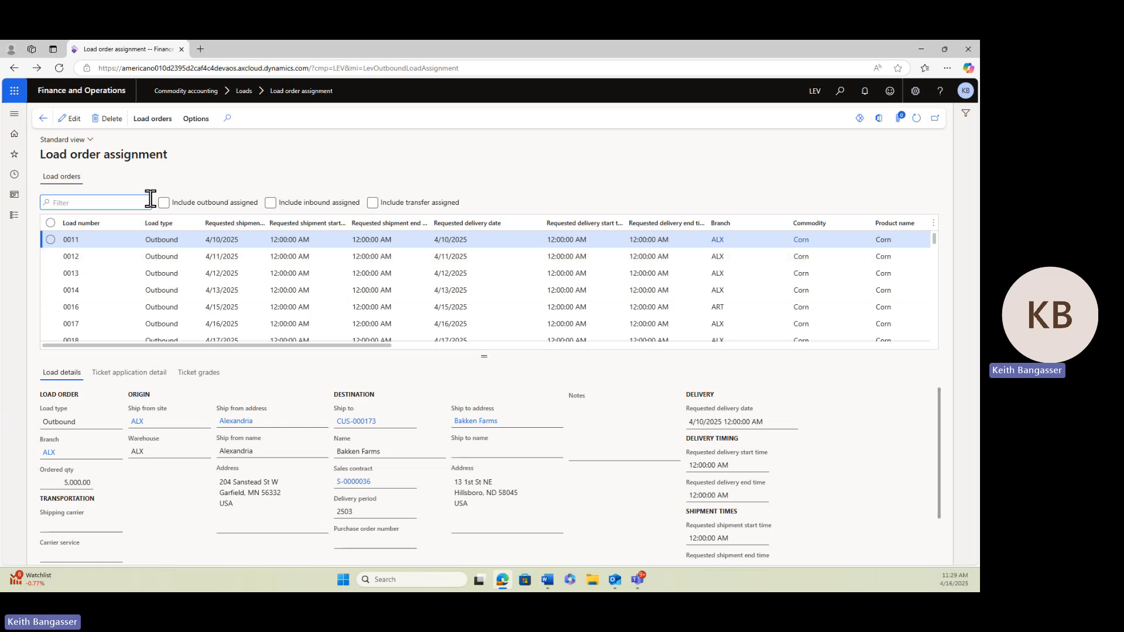
click(198, 224)
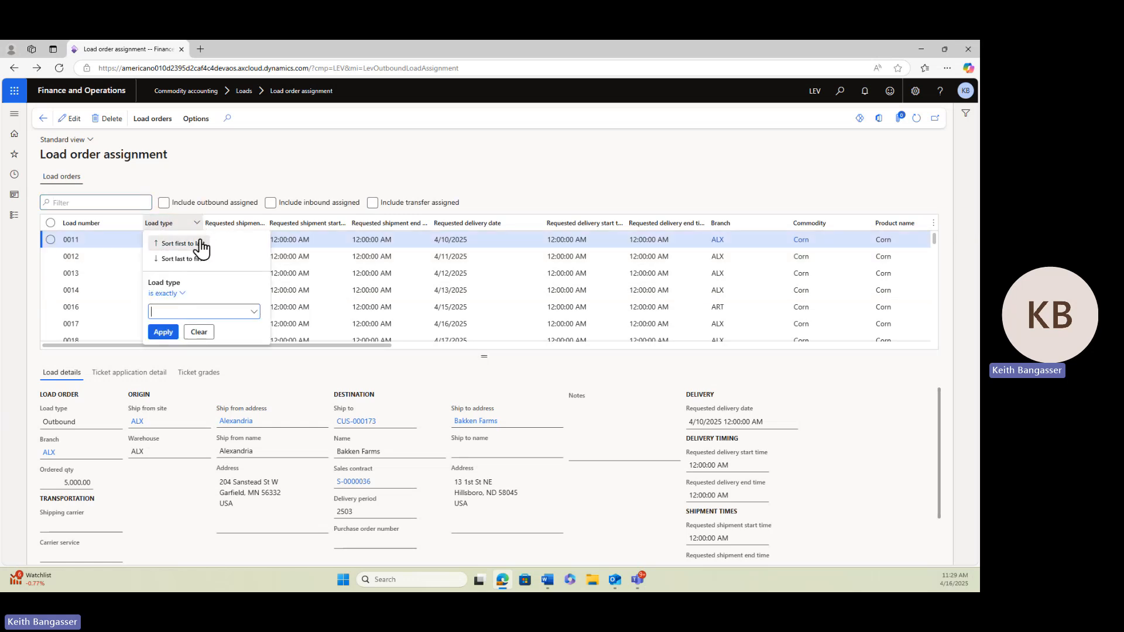
text(tran)
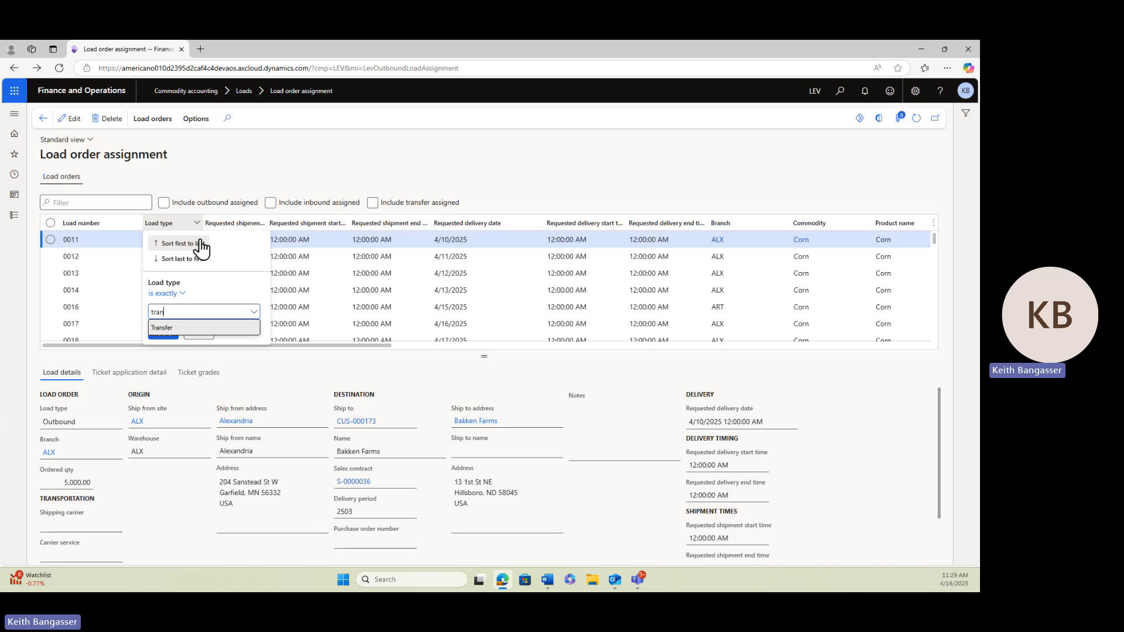
text(s)
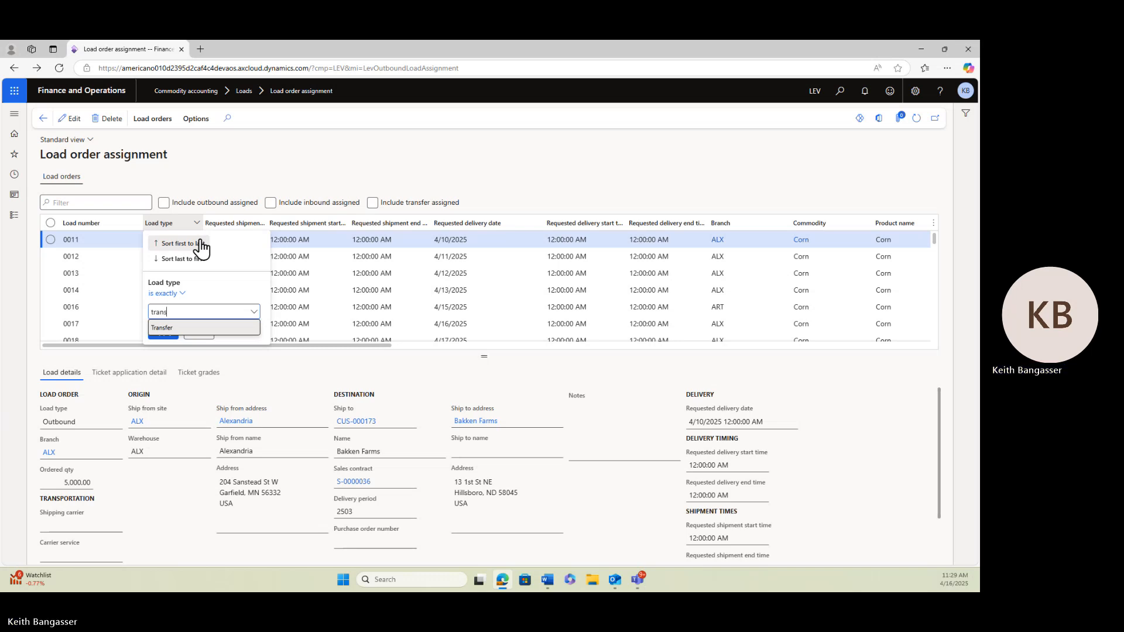
click(181, 328)
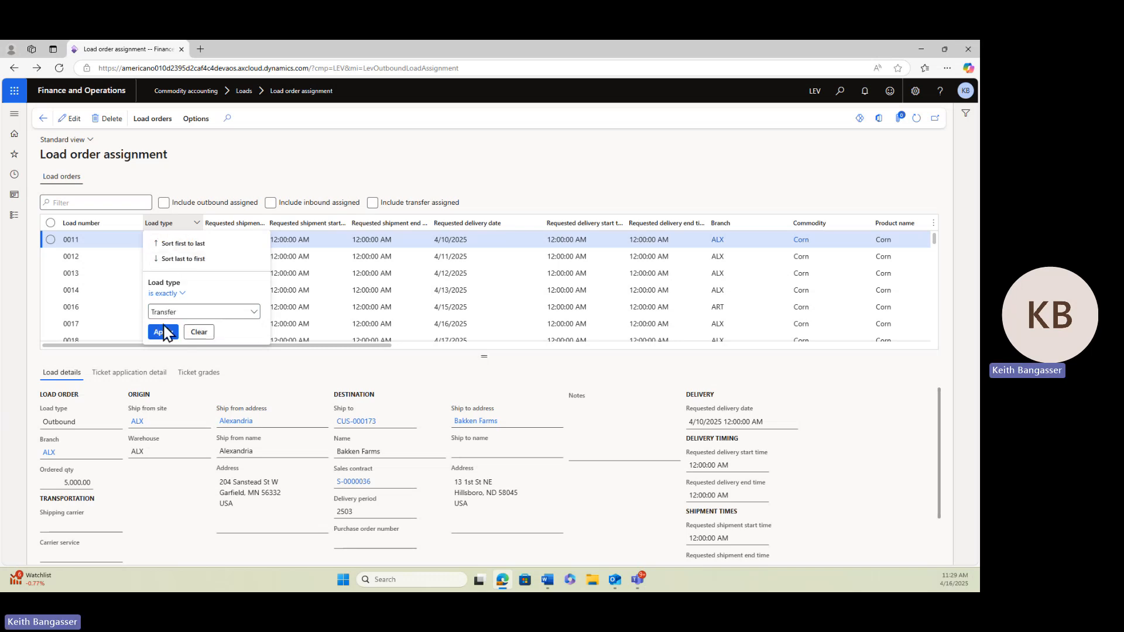
click(164, 332)
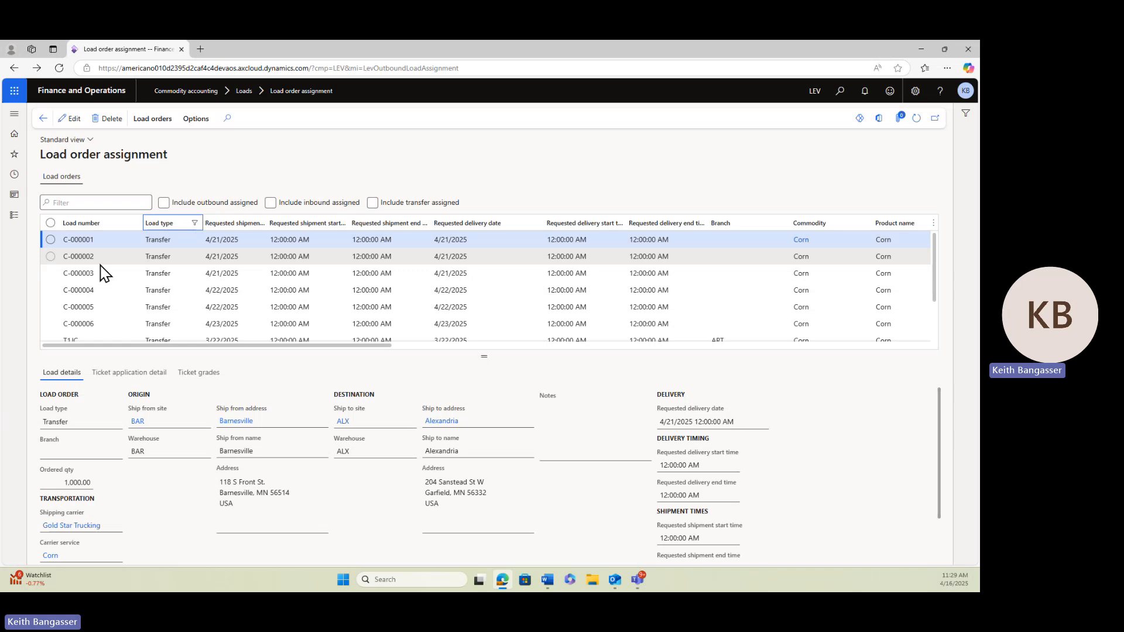
Update the freight of load orders C-000002 and C-000003 to shipping carrier Gold Star Trucking, carrier service Corn and delivery terms Delivered.
click(50, 258)
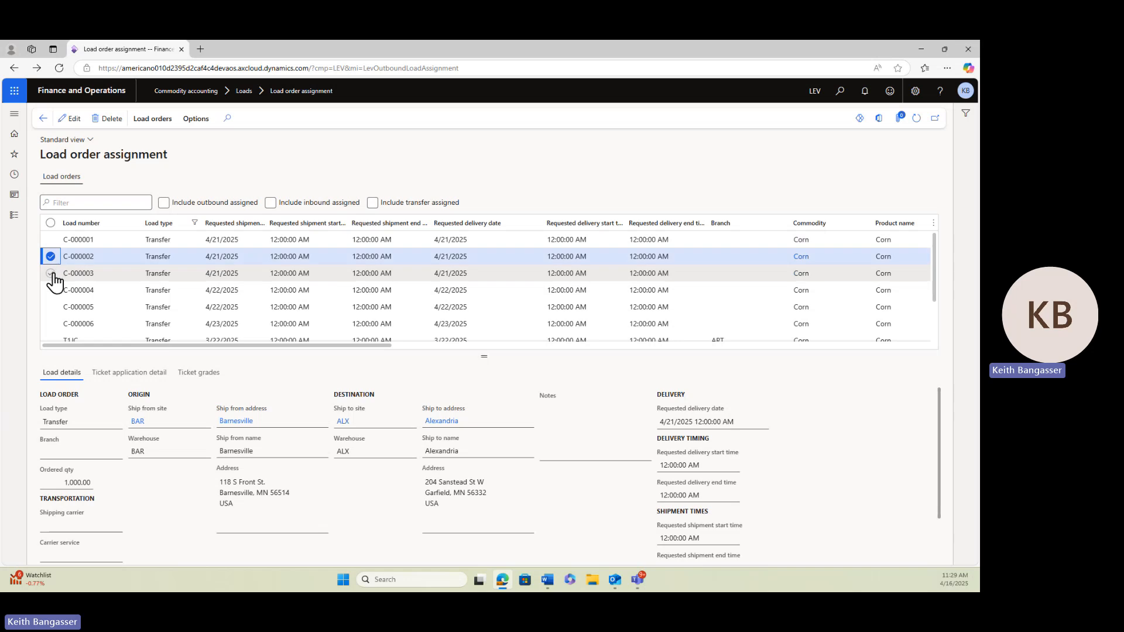
click(51, 274)
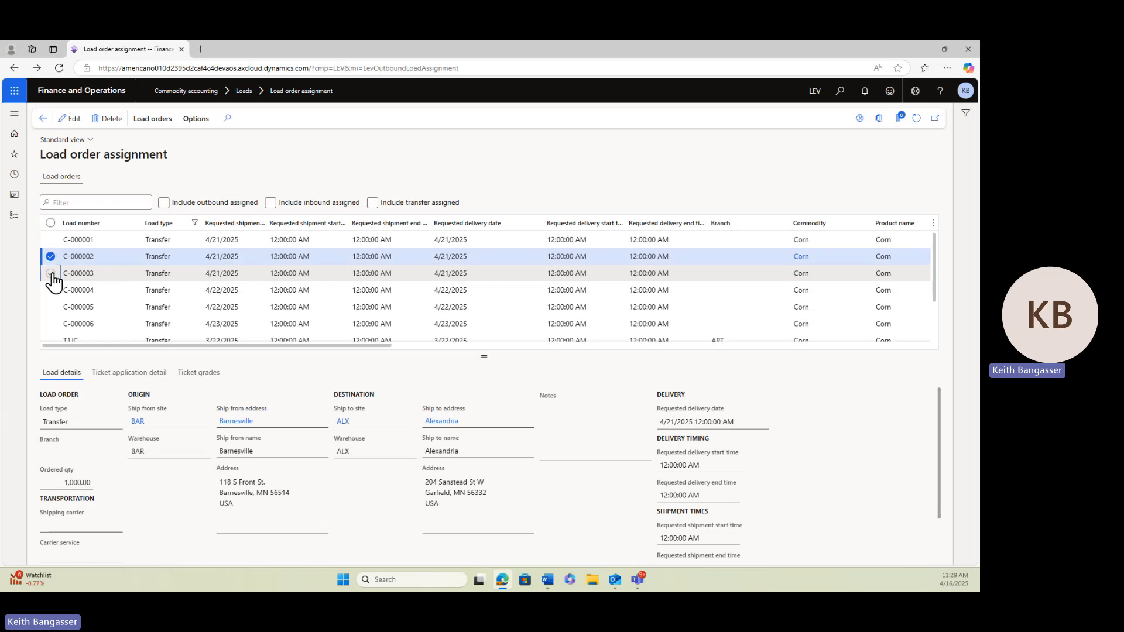
click(151, 121)
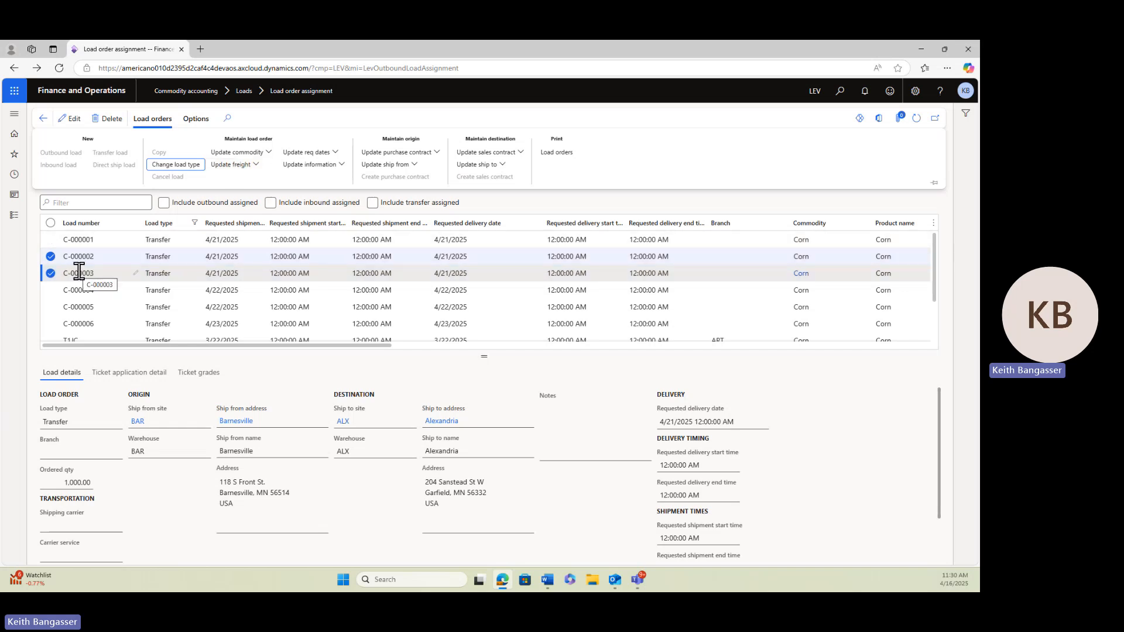
click(256, 165)
click(286, 213)
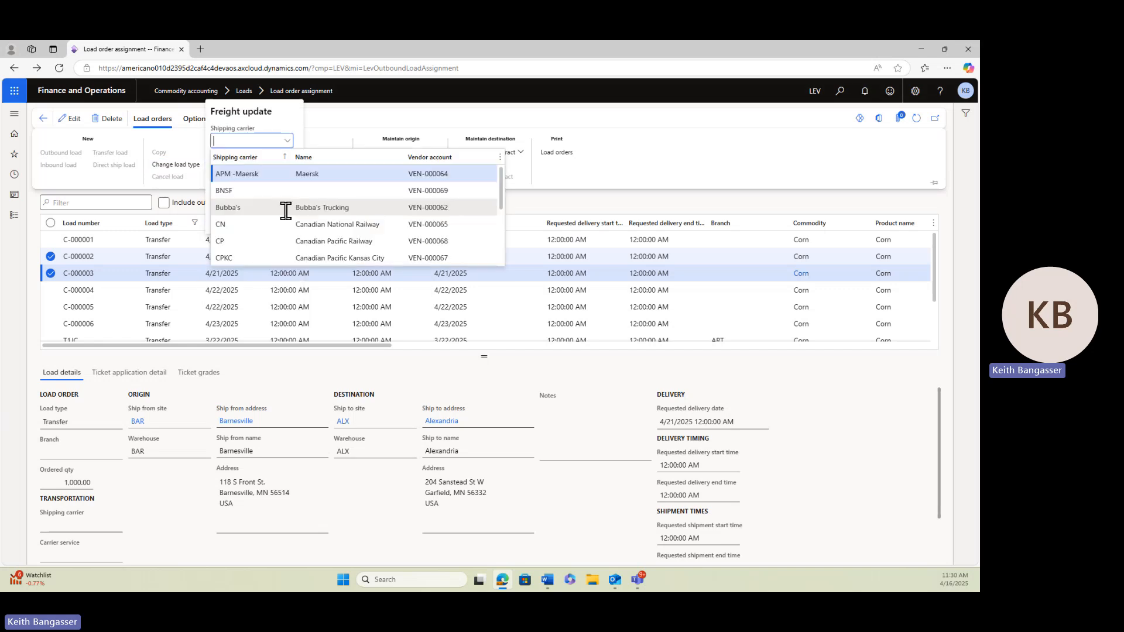
scroll(281, 204, down, 5)
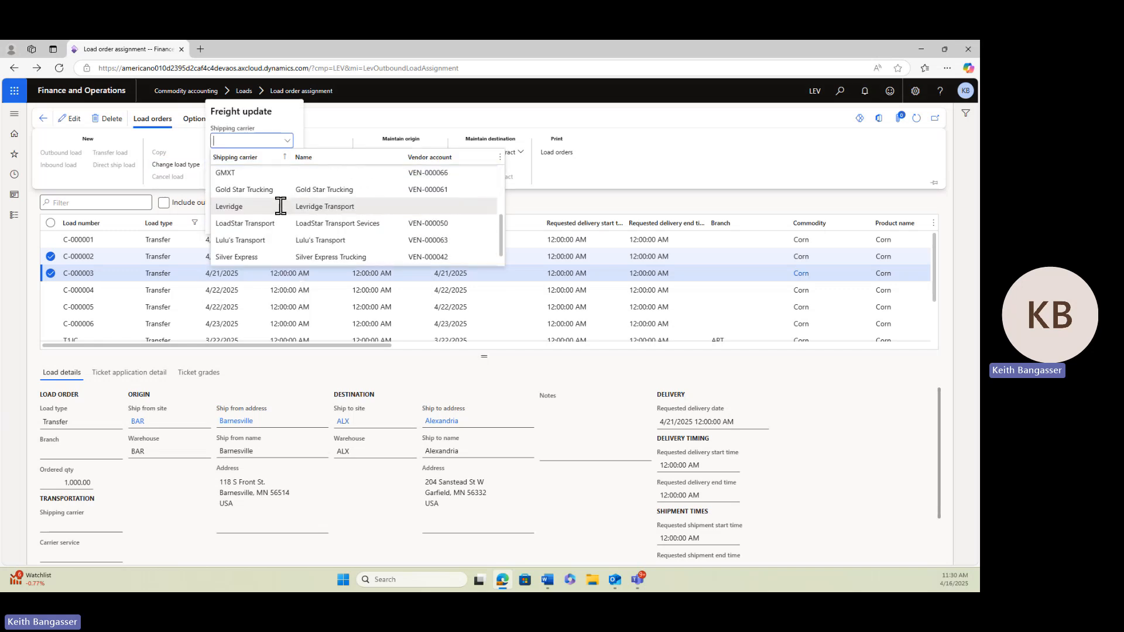
click(283, 190)
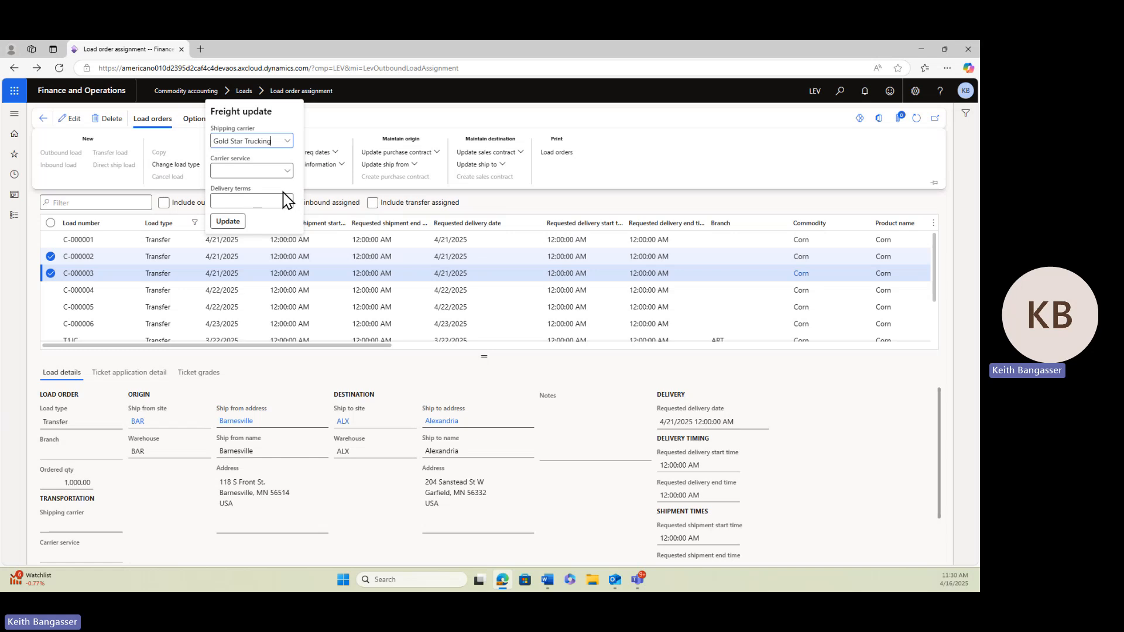
click(286, 171)
click(254, 202)
click(287, 202)
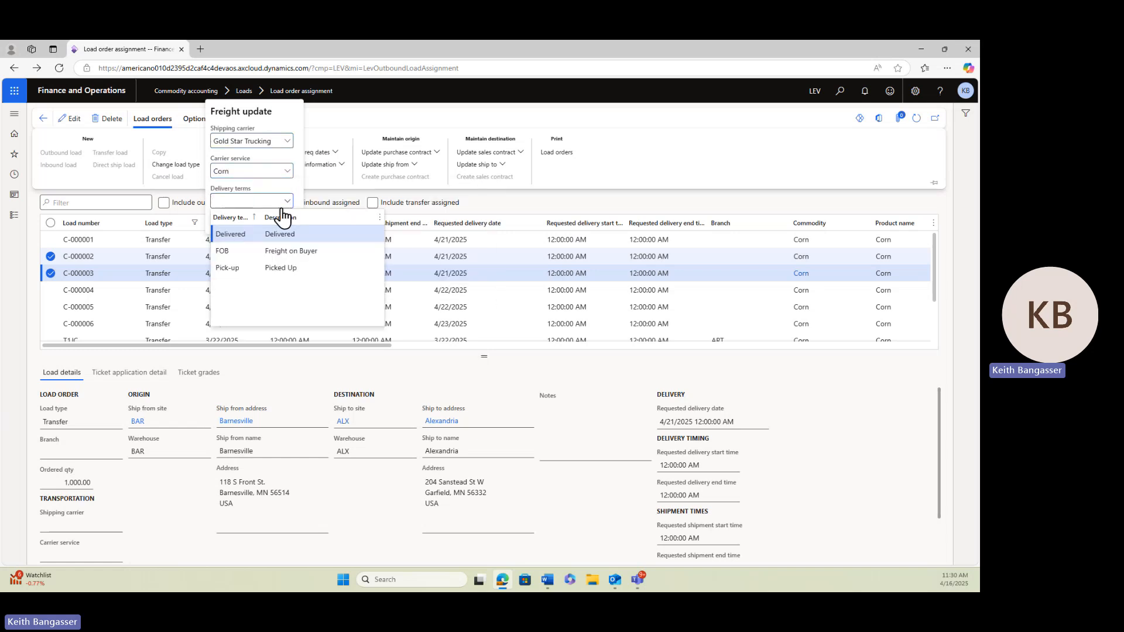
click(253, 233)
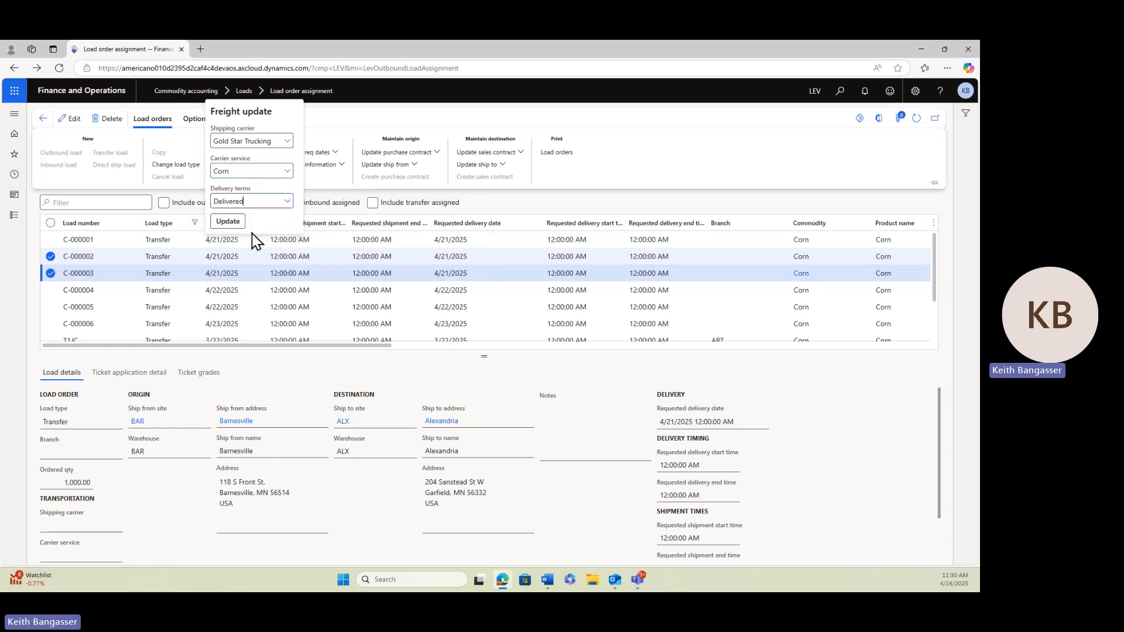
click(218, 223)
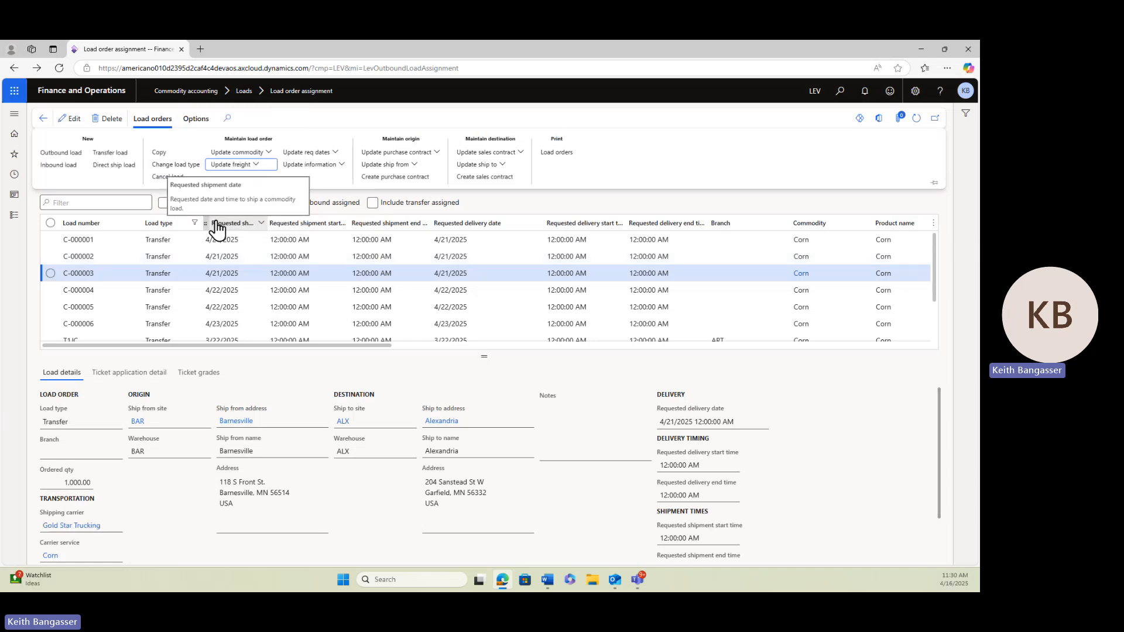
click(269, 347)
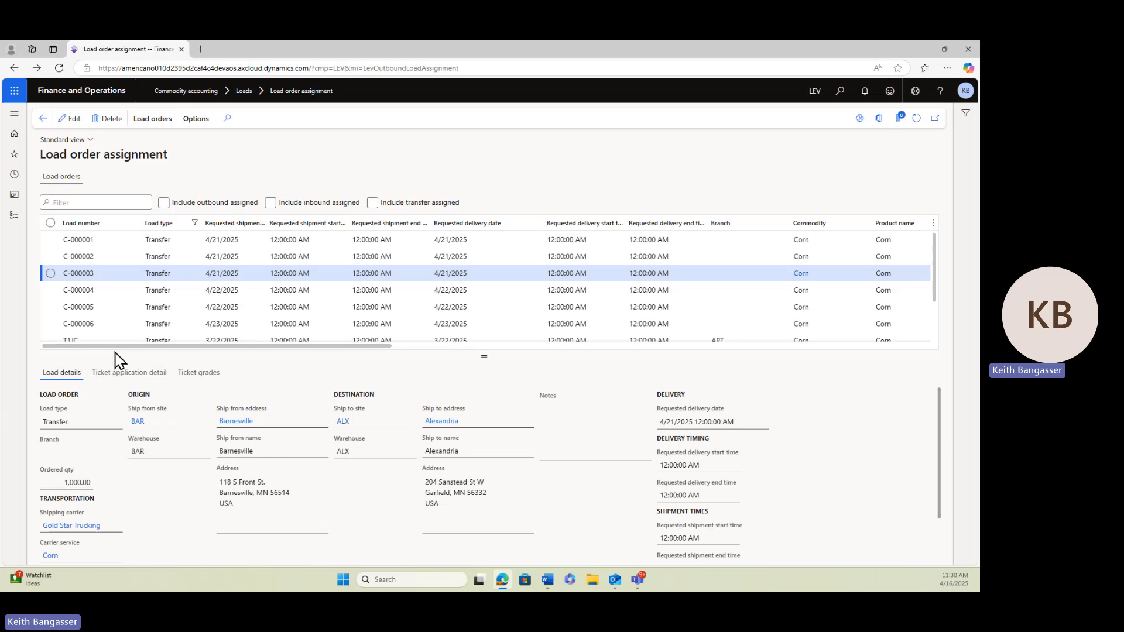
Select load order C-000001 and generate the on-screen Load orders report with load 0011 as the selected load.
click(50, 239)
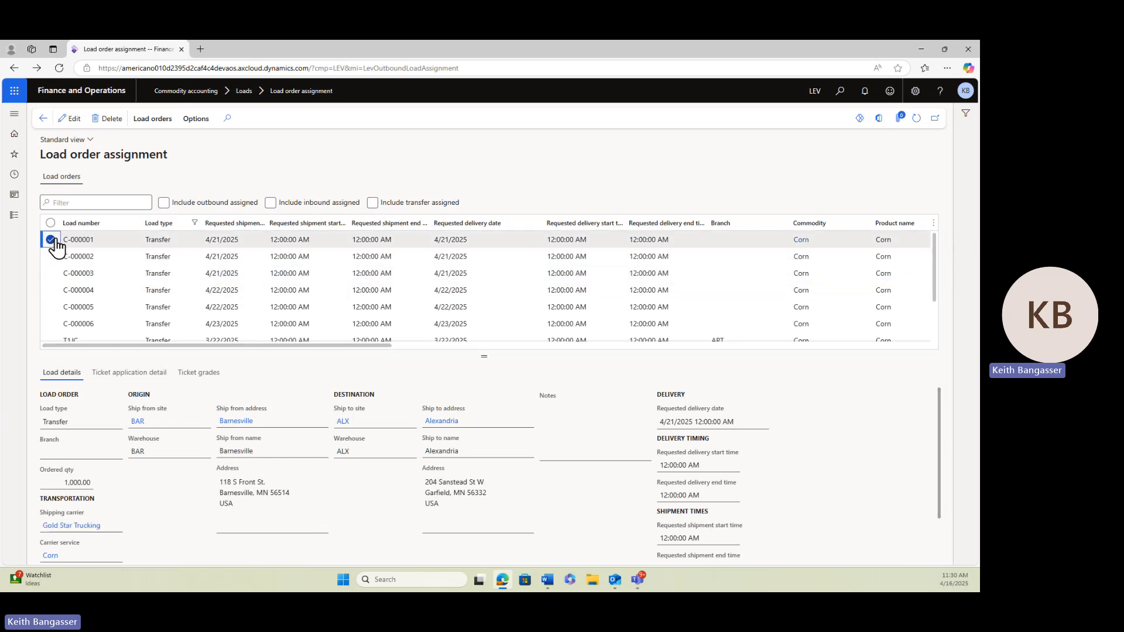
click(149, 123)
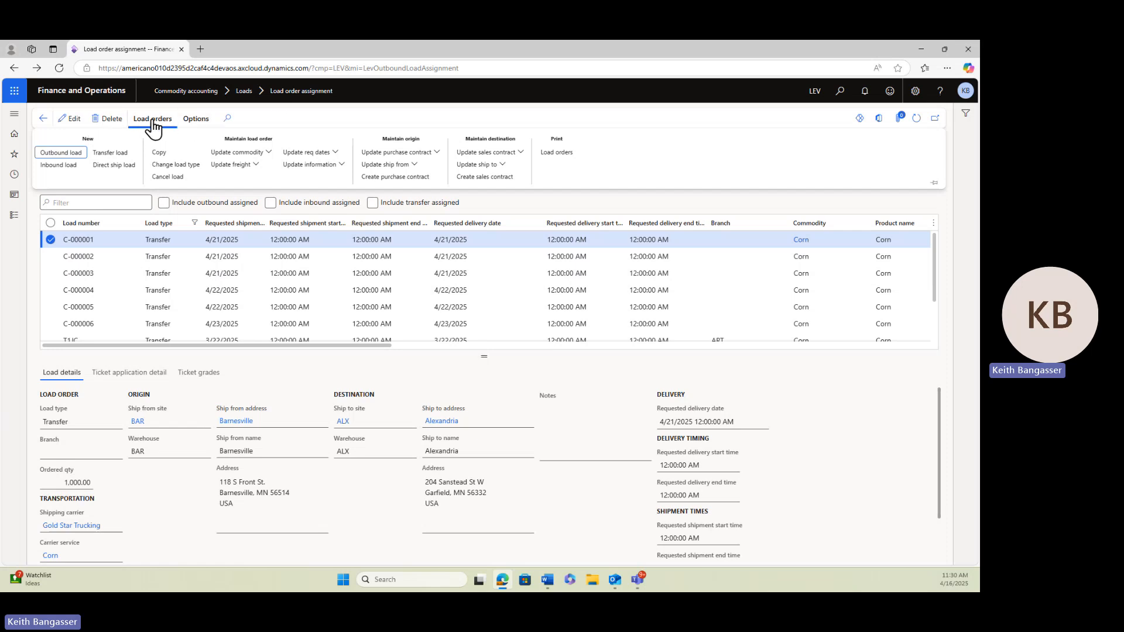
click(559, 154)
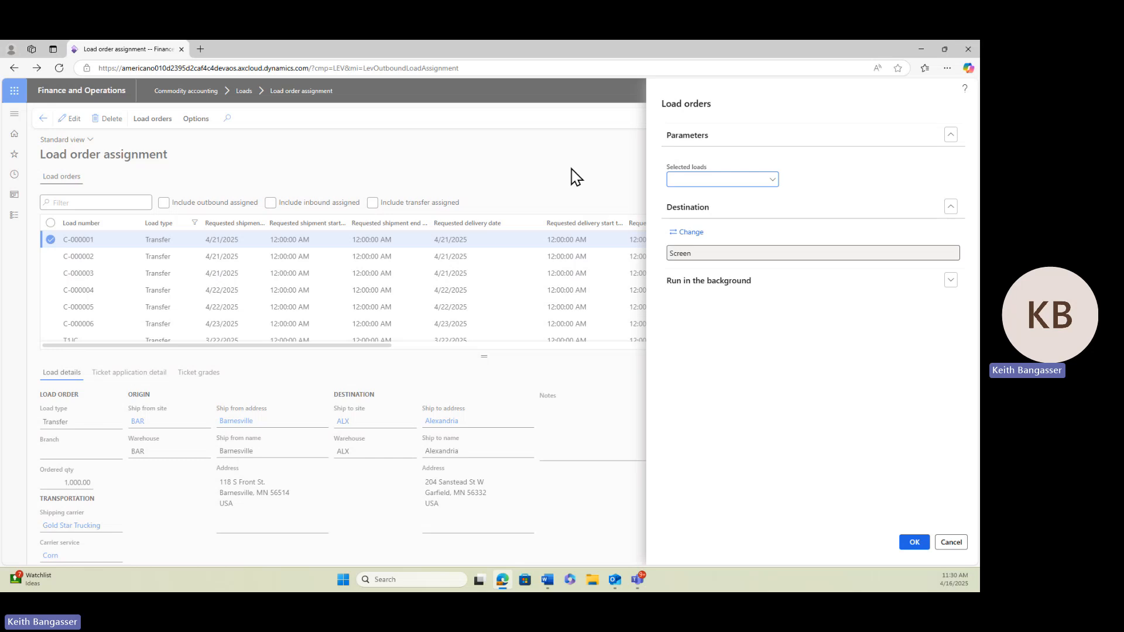
click(774, 180)
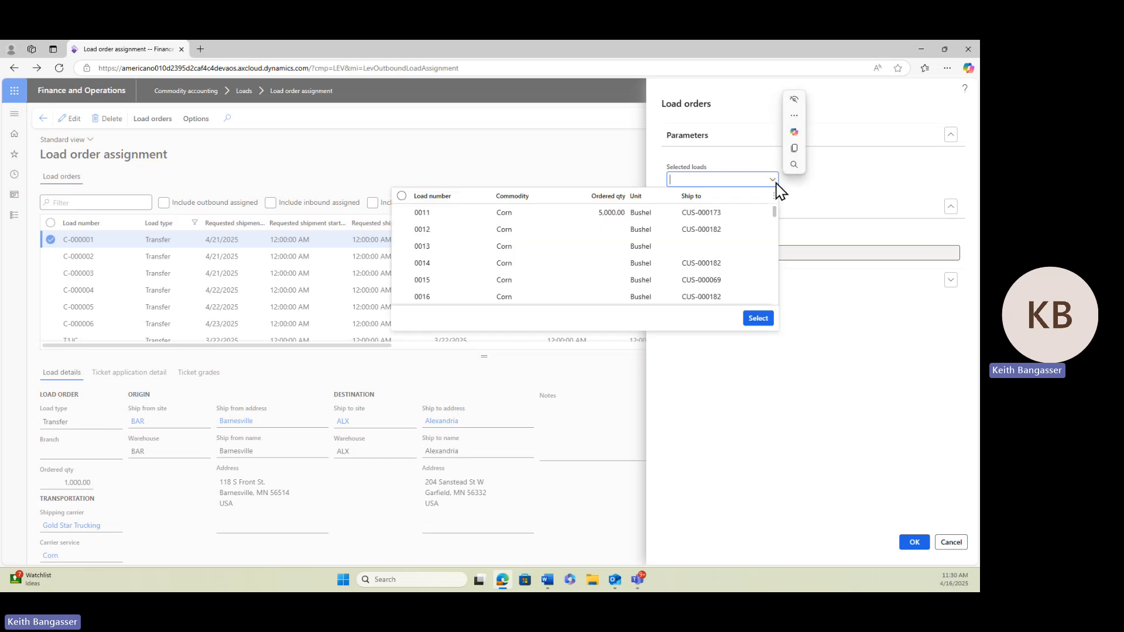
click(401, 213)
click(759, 317)
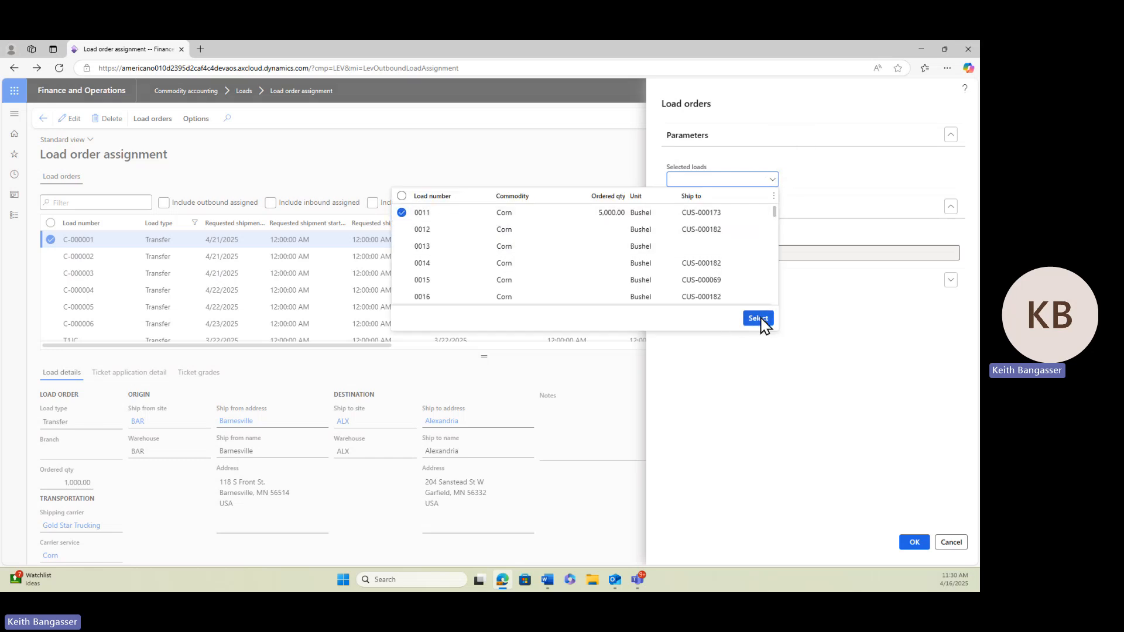
click(917, 541)
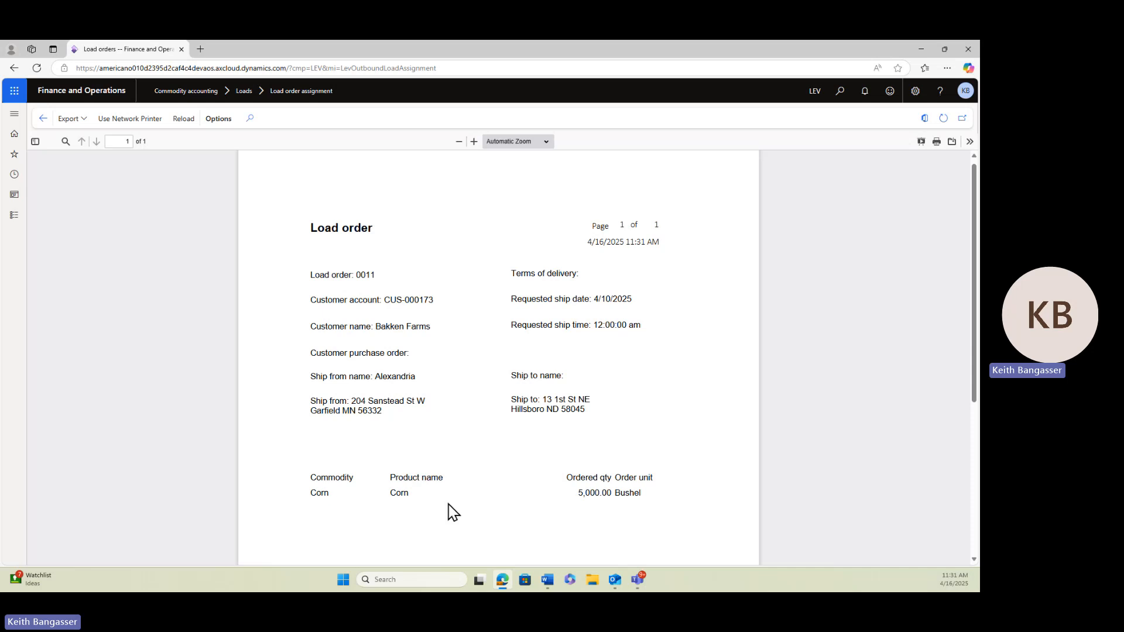
Close the load order report, leave Load order assignment and open the transfer tickets in Commodity accounting.
click(44, 121)
click(44, 119)
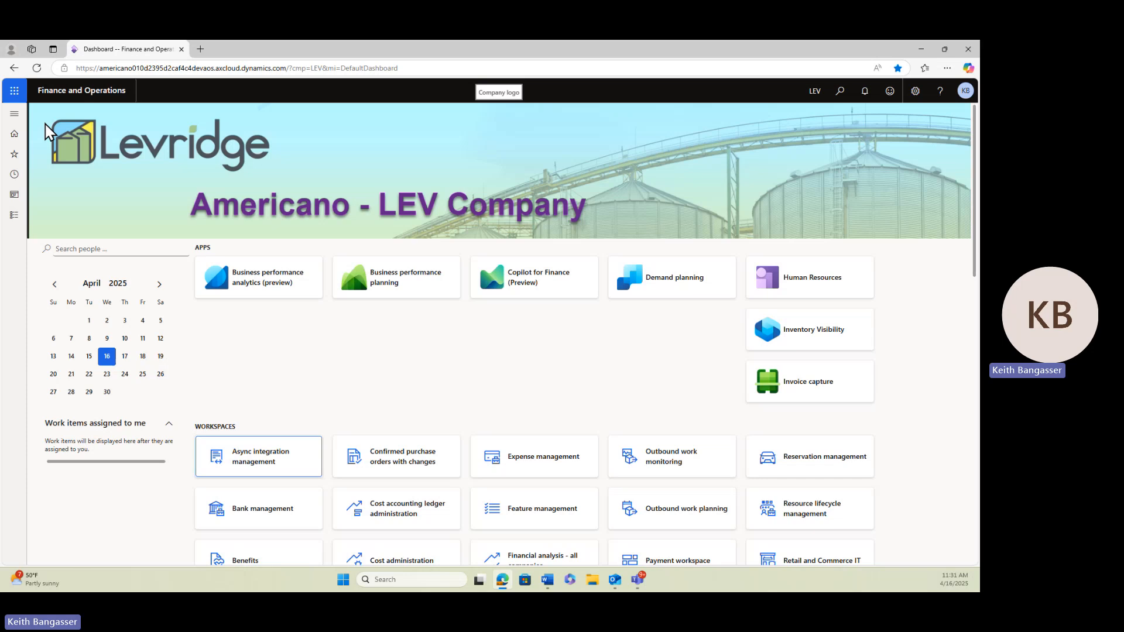
click(14, 216)
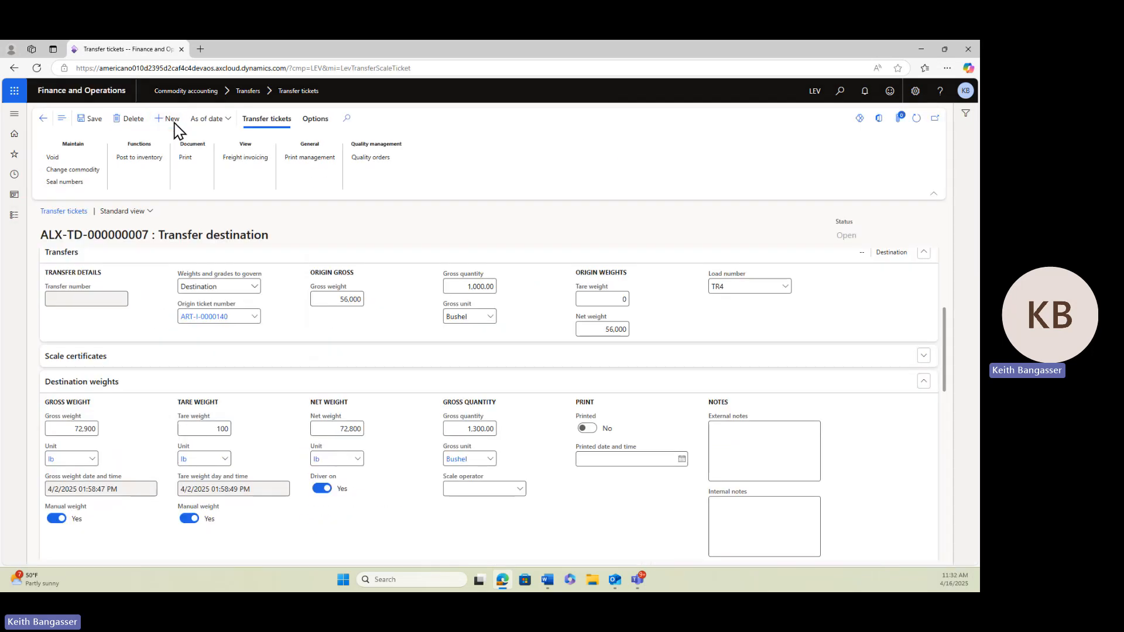
Create a Transfer origin scale ticket for Corn from branch BAR to destination site and warehouse ALX.
click(169, 119)
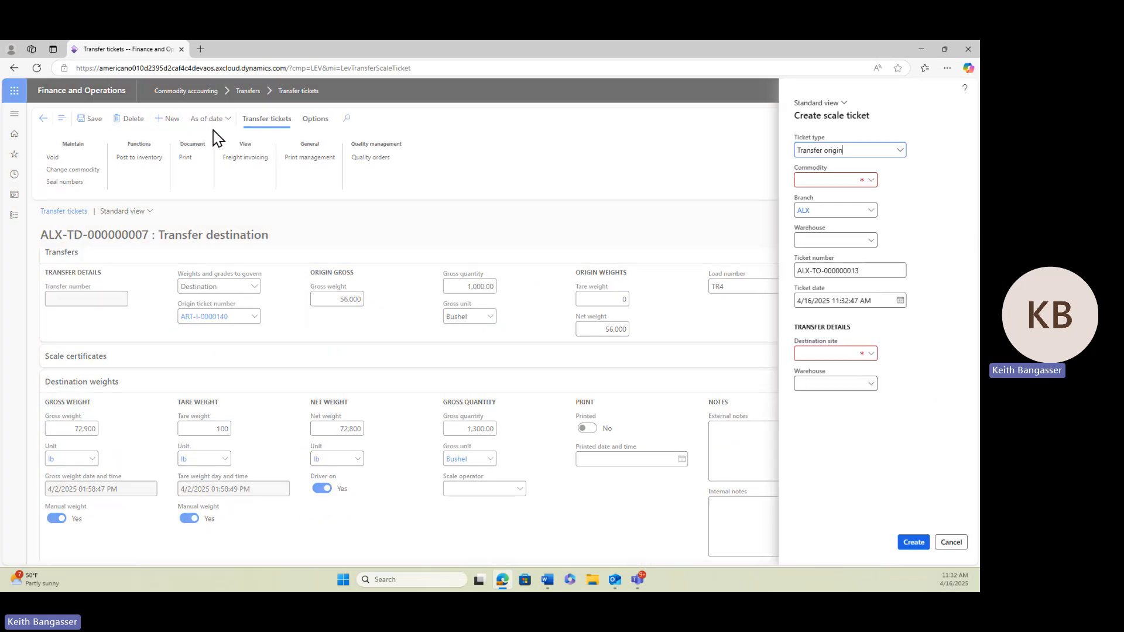
click(833, 180)
text(corn)
key(Tab)
text(BAR)
key(Tab)
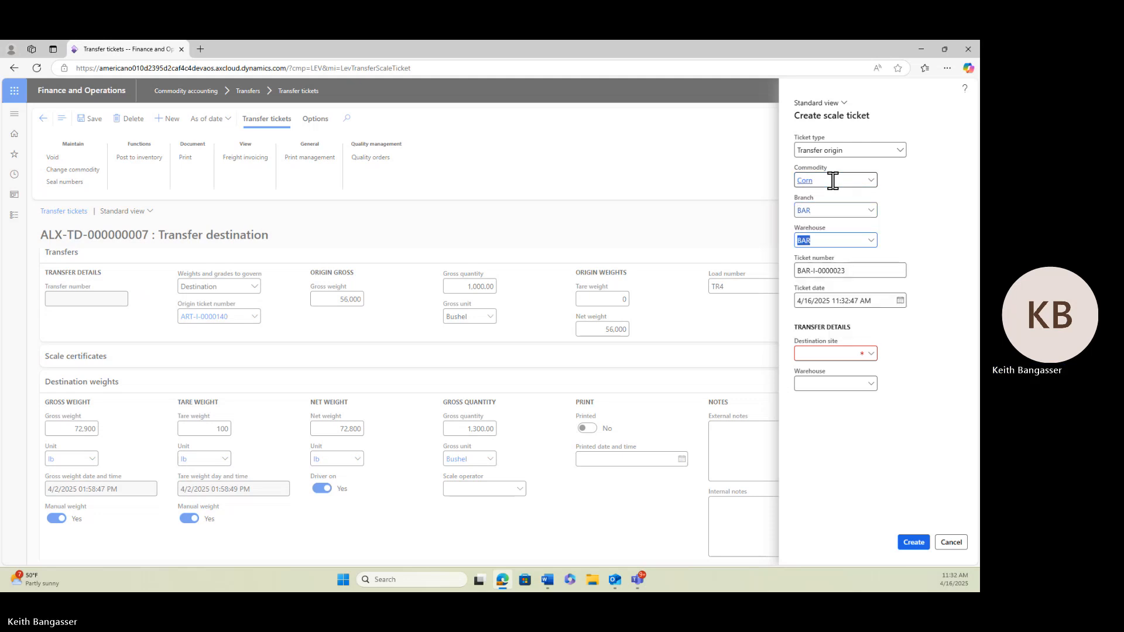
key(Tab)
key(Tab)
key(Tab)
text(AL)
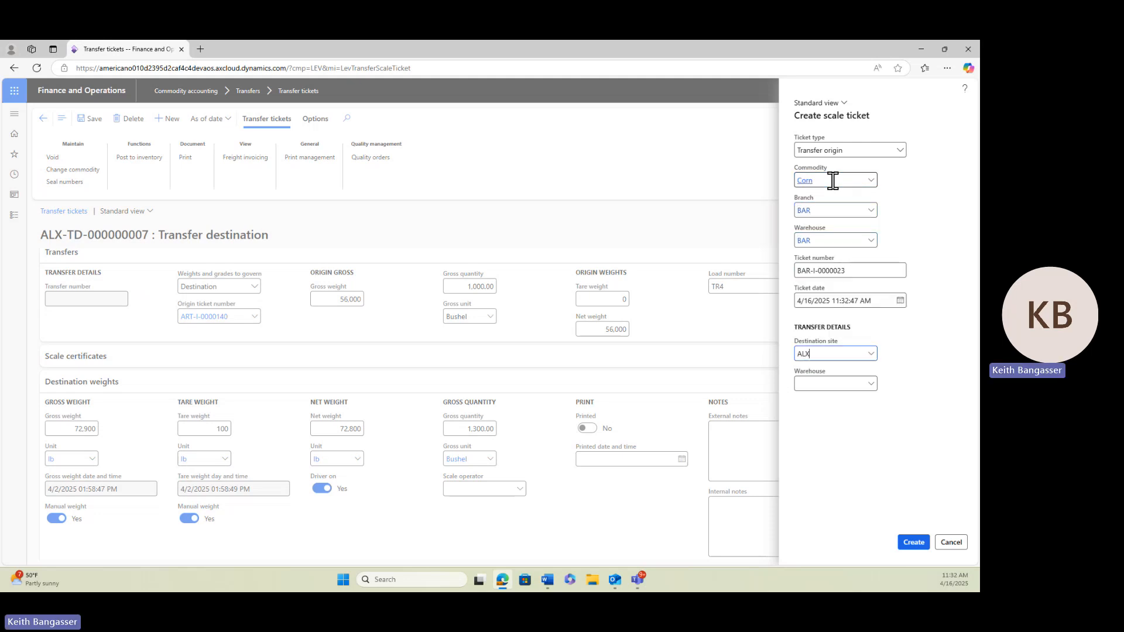
text(ALX)
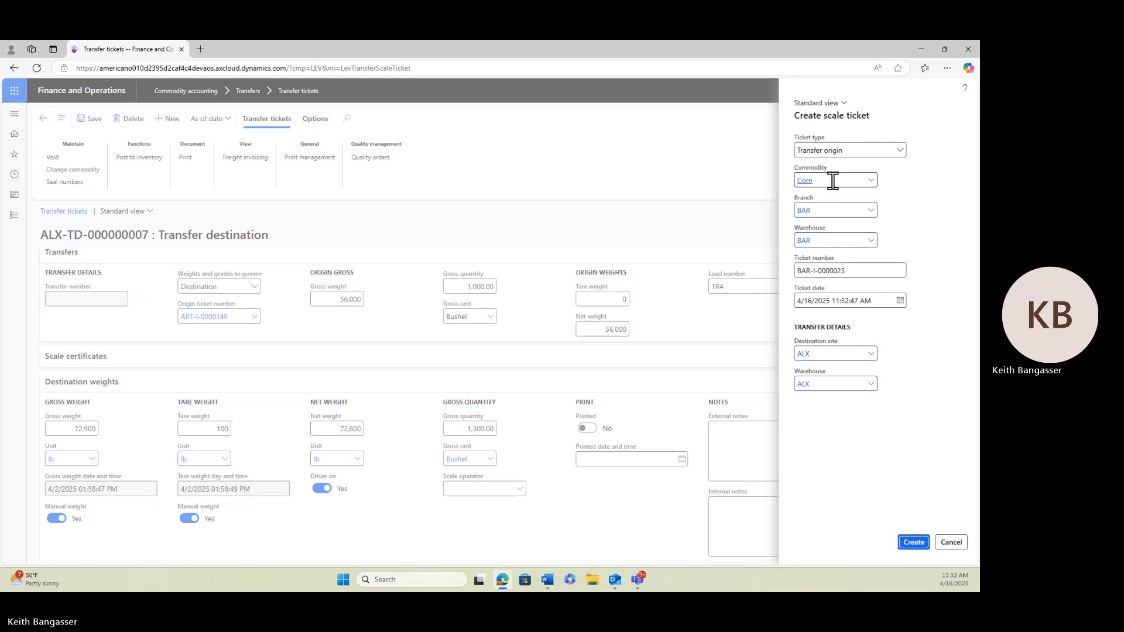
click(917, 543)
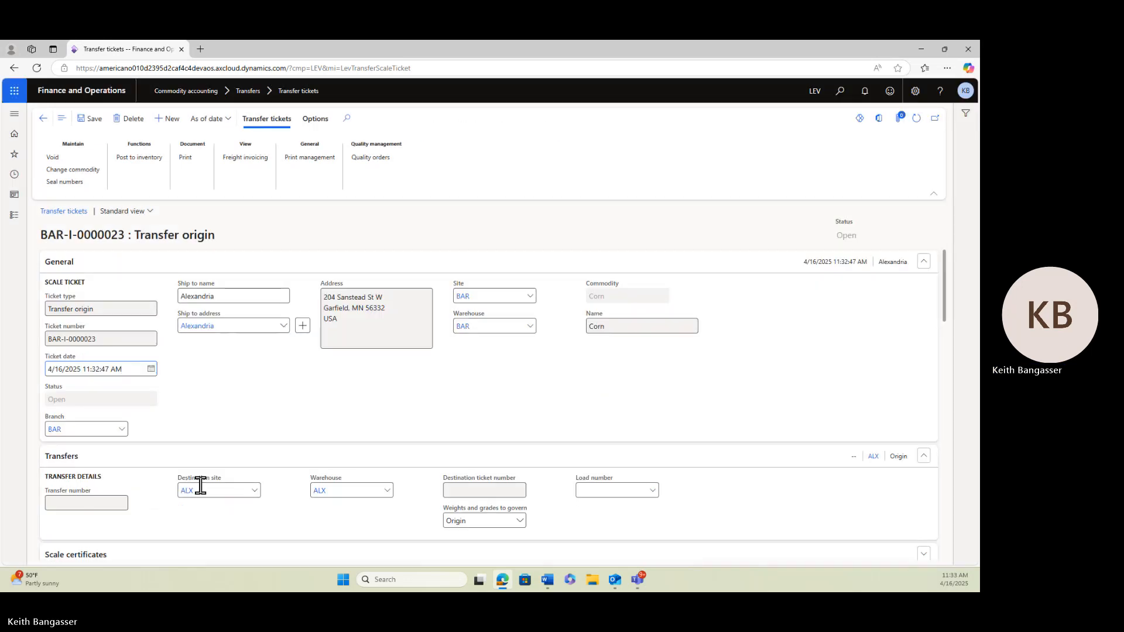
Set the ticket's origin weights to 80,000 lb gross and 28,000 lb tare.
scroll(205, 457, down, 4)
click(85, 423)
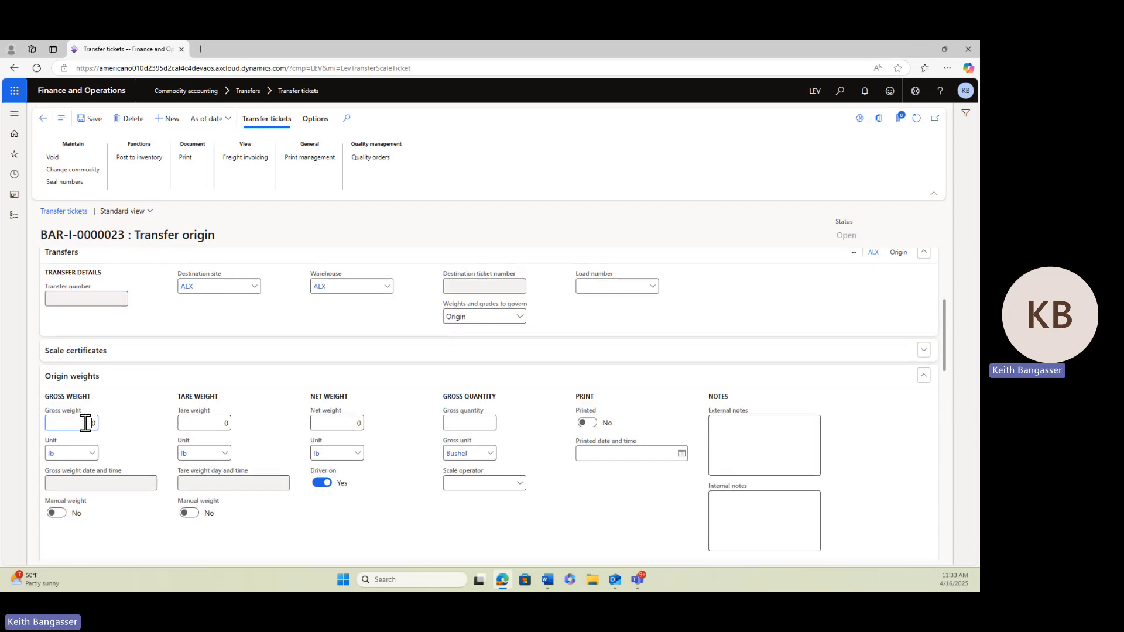
text(80.00)
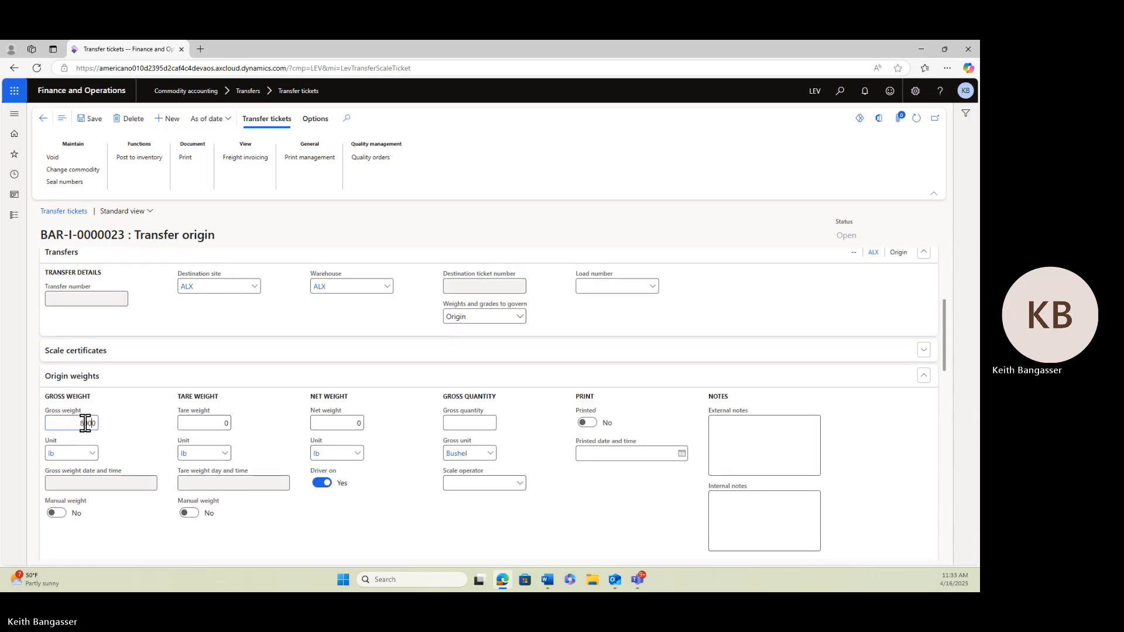
text(0)
key(Tab)
key(Tab)
key(Tab)
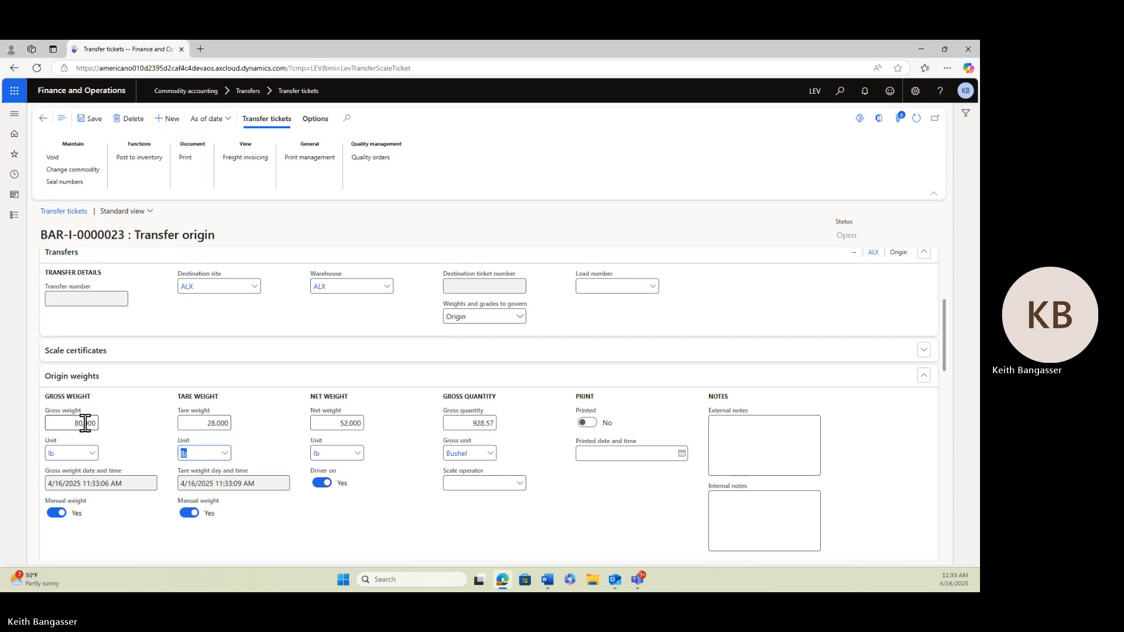
Assign load number C-000002 to the transfer origin ticket, save it and return to the transfer tickets list.
click(655, 288)
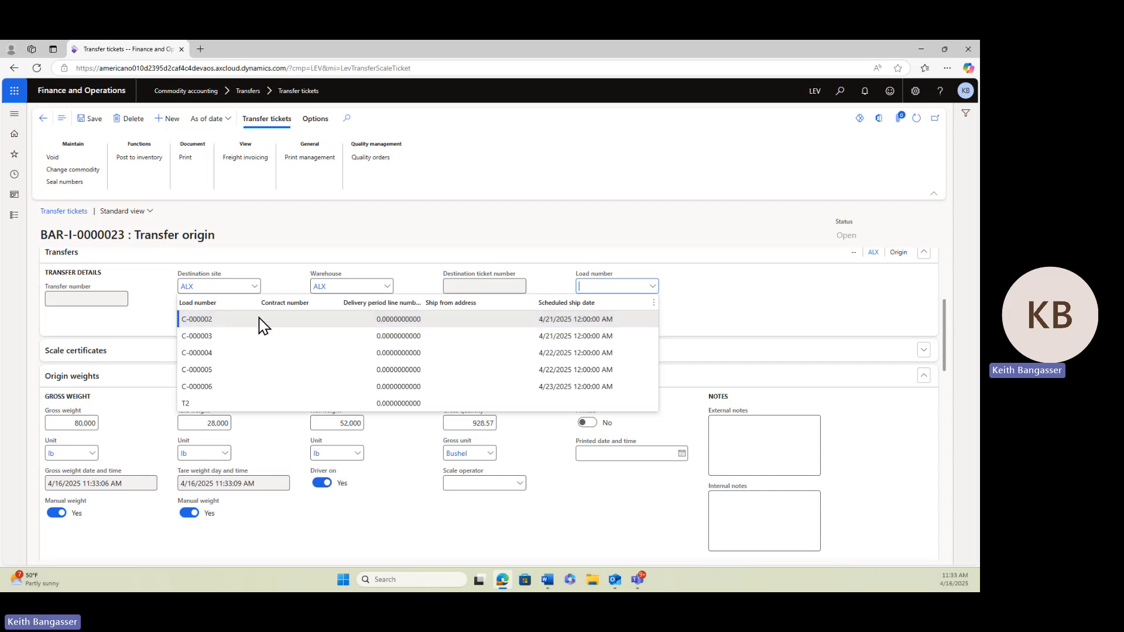
click(262, 325)
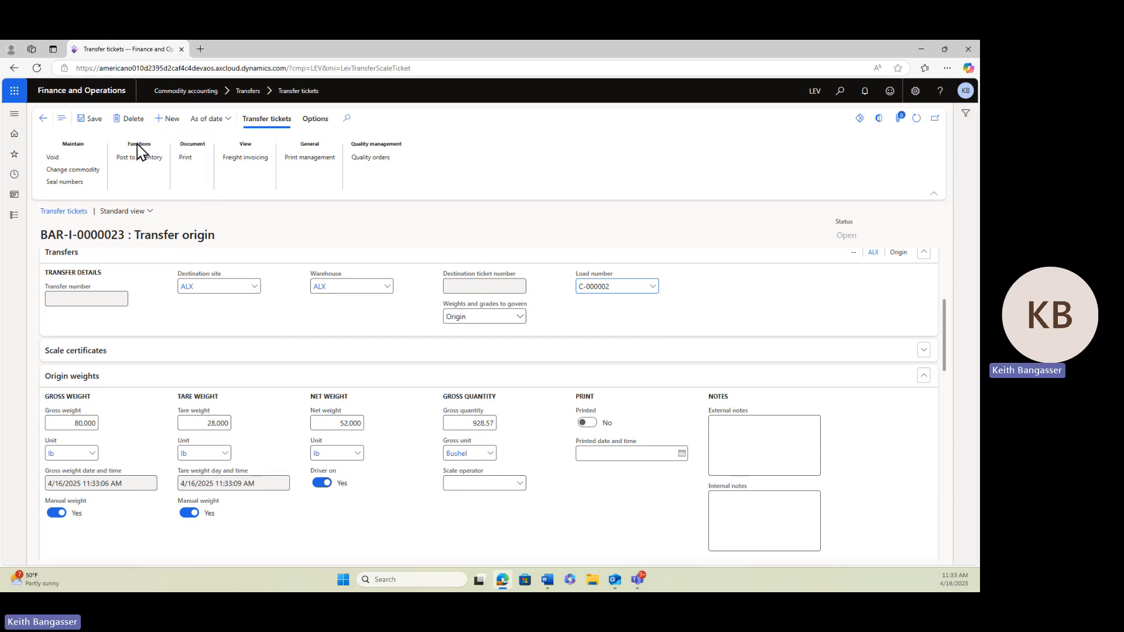
click(94, 124)
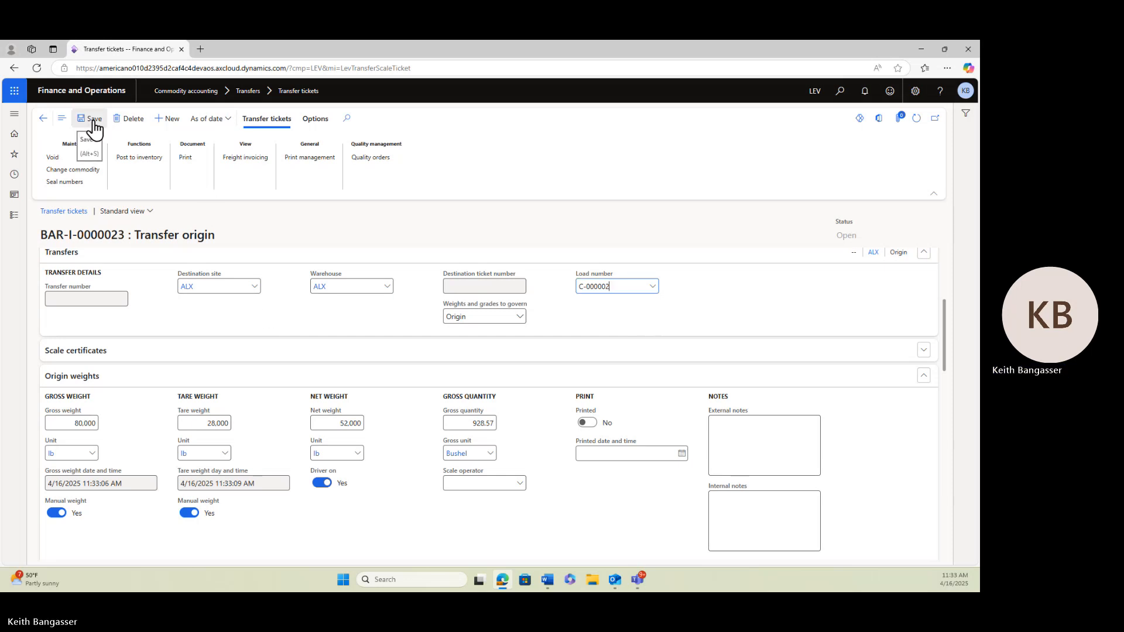
click(42, 120)
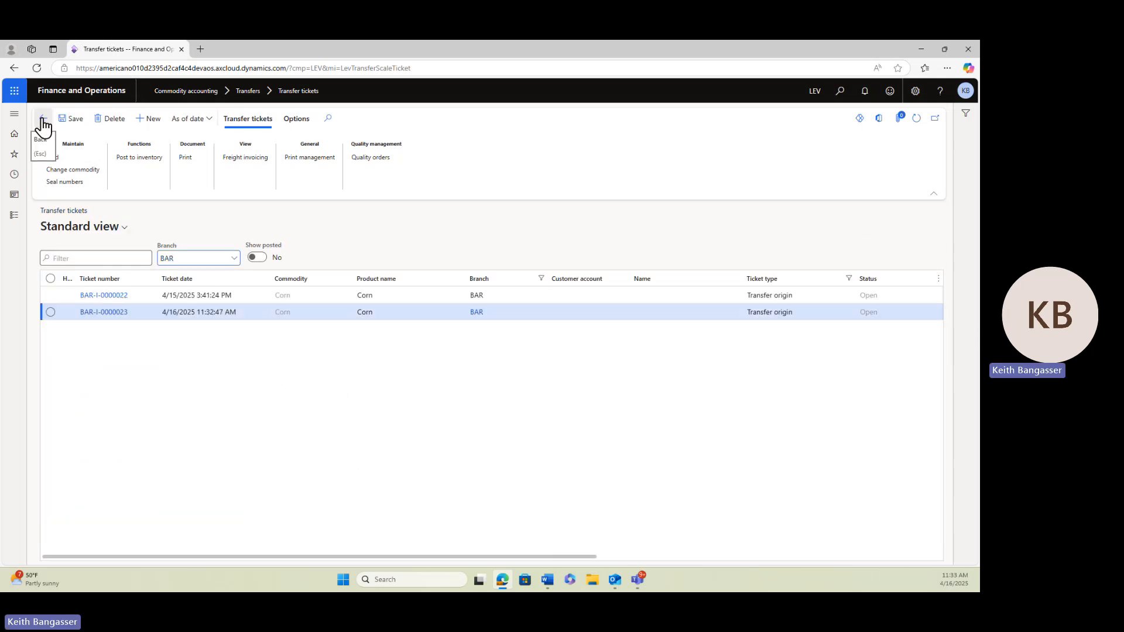
Start a new Transfer destination scale ticket for the commodity Corn.
click(153, 120)
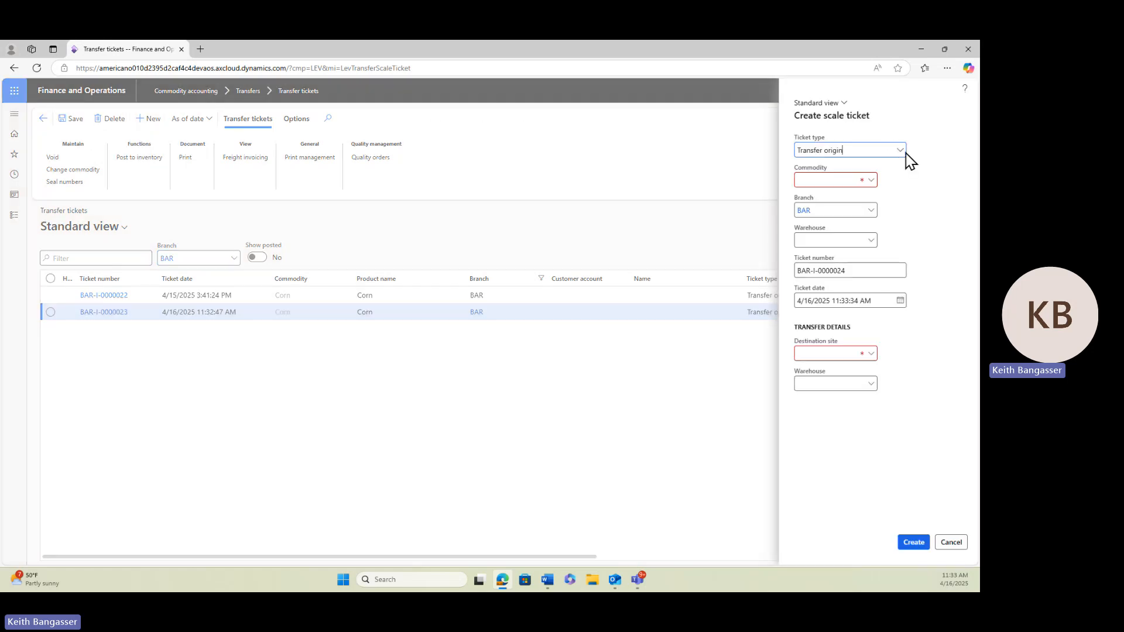
click(899, 152)
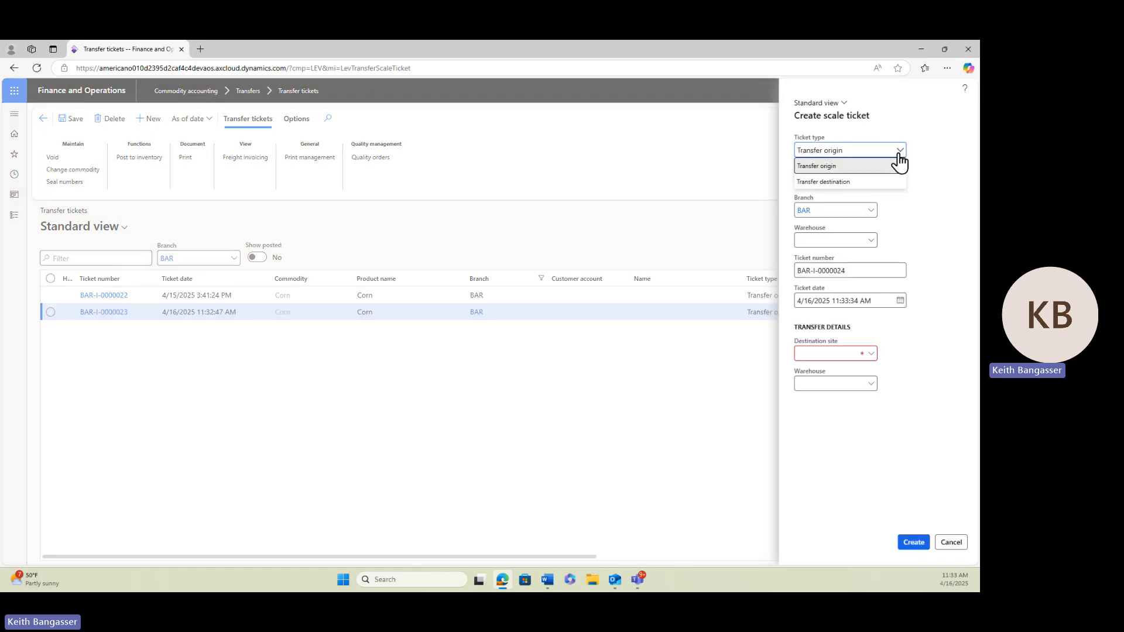
click(853, 185)
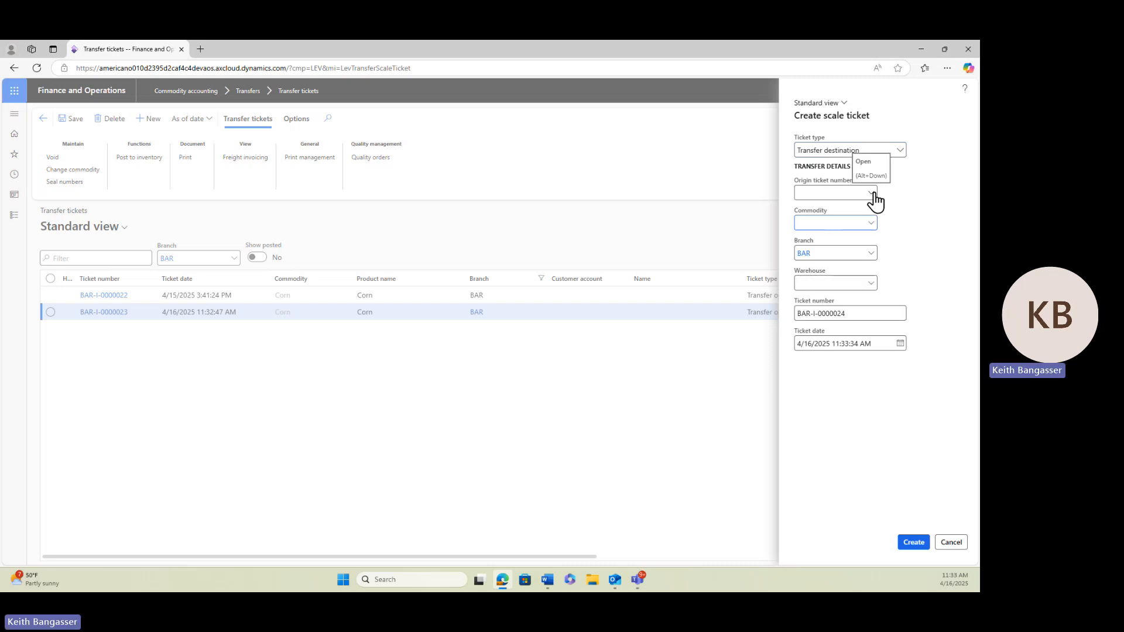
click(873, 193)
click(913, 195)
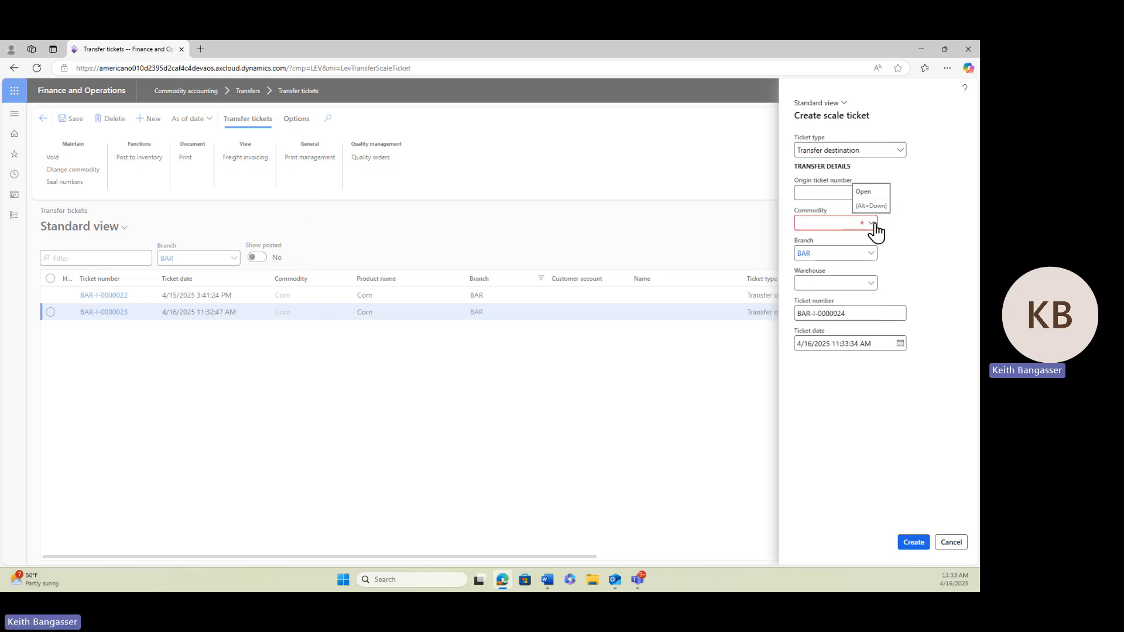
click(838, 224)
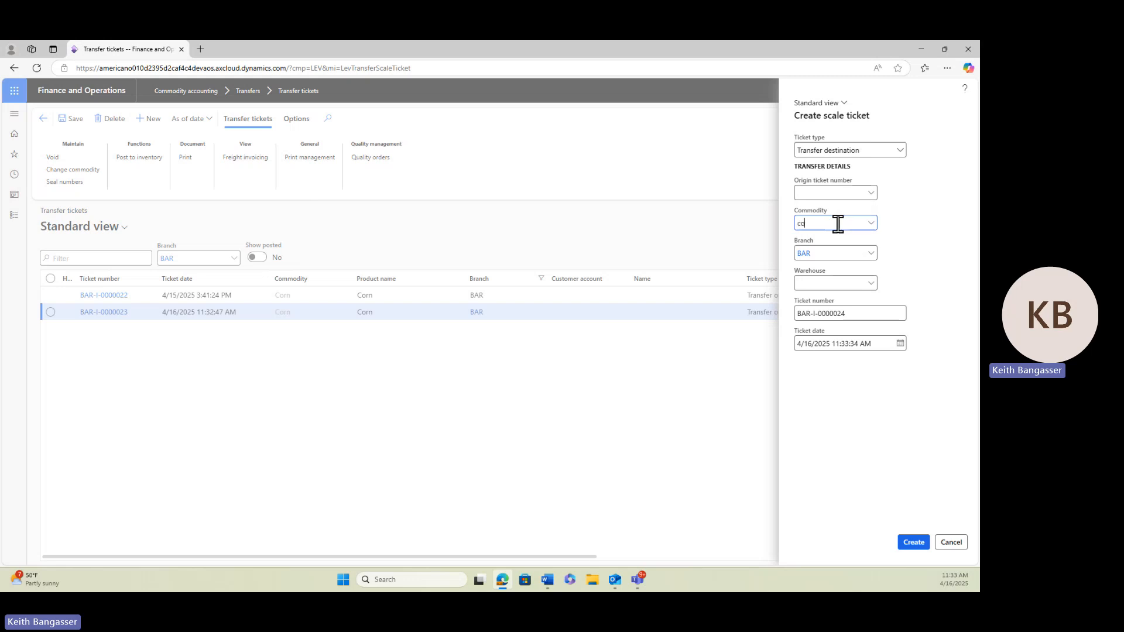
text(co)
key(Tab)
mouse_move(840, 282)
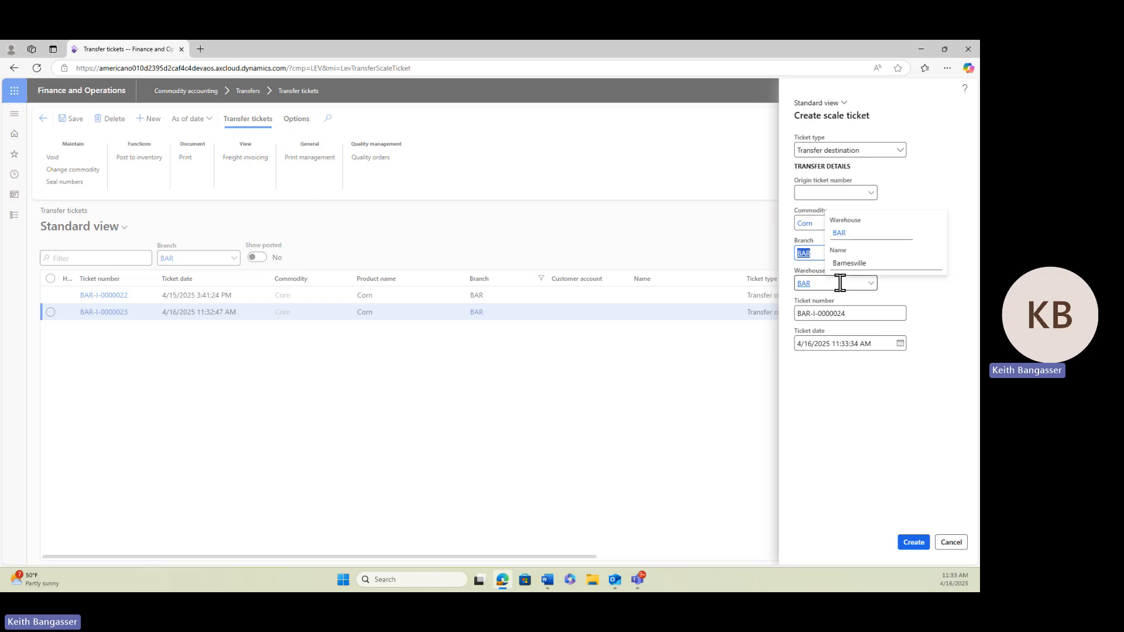
click(798, 286)
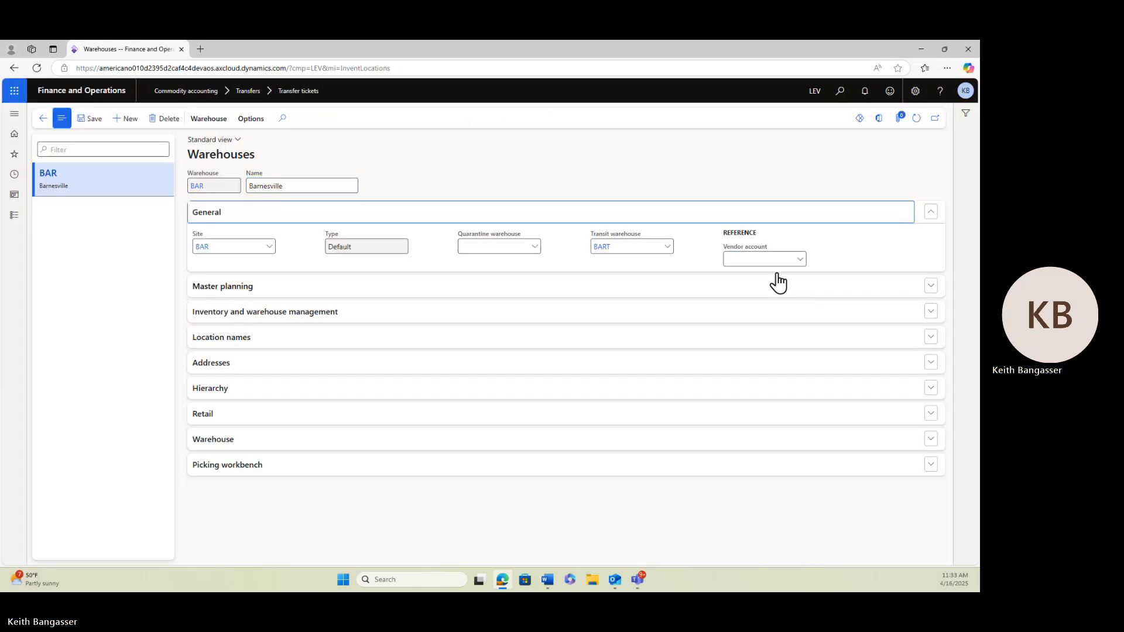
click(42, 119)
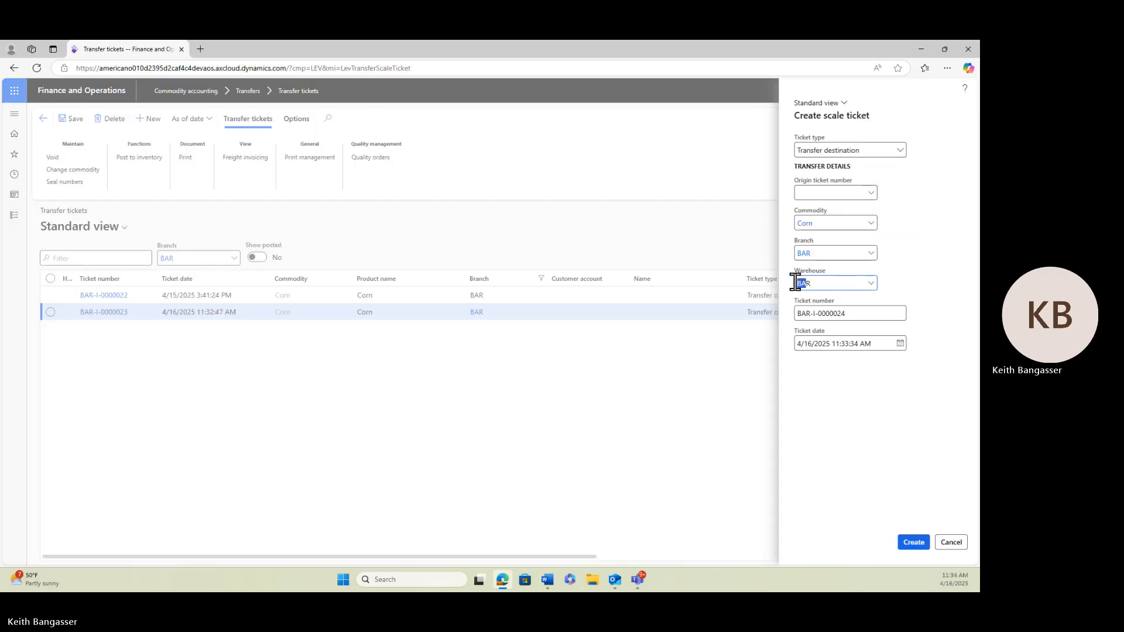
double_click(802, 284)
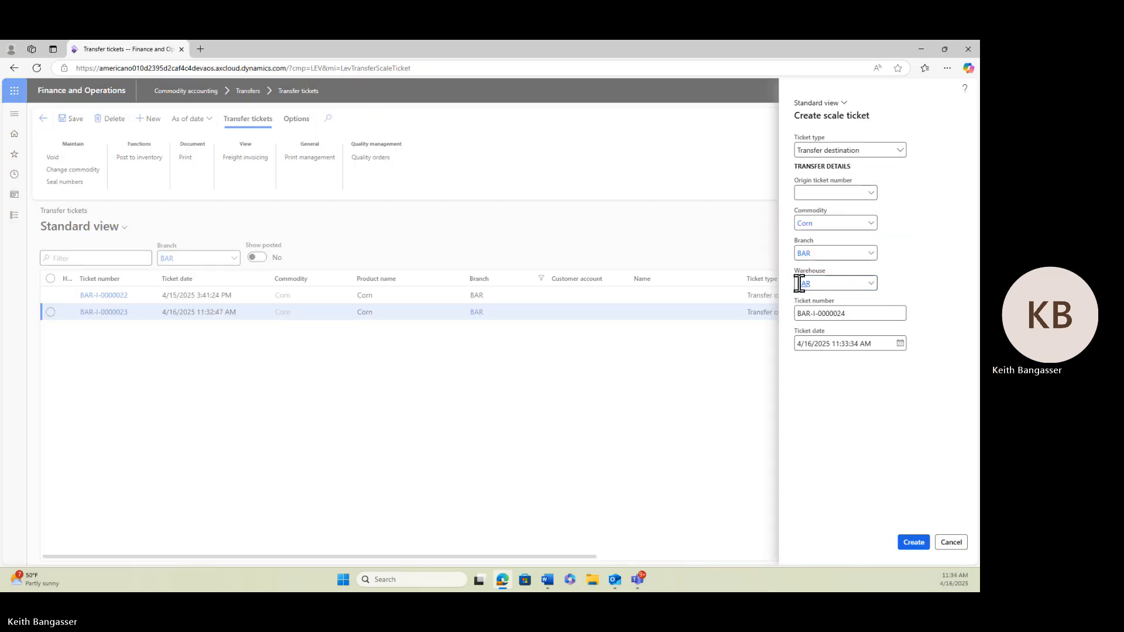
Set the ticket's branch to ALX, link origin ticket BAR-I-0000023 and create the destination ticket.
click(811, 253)
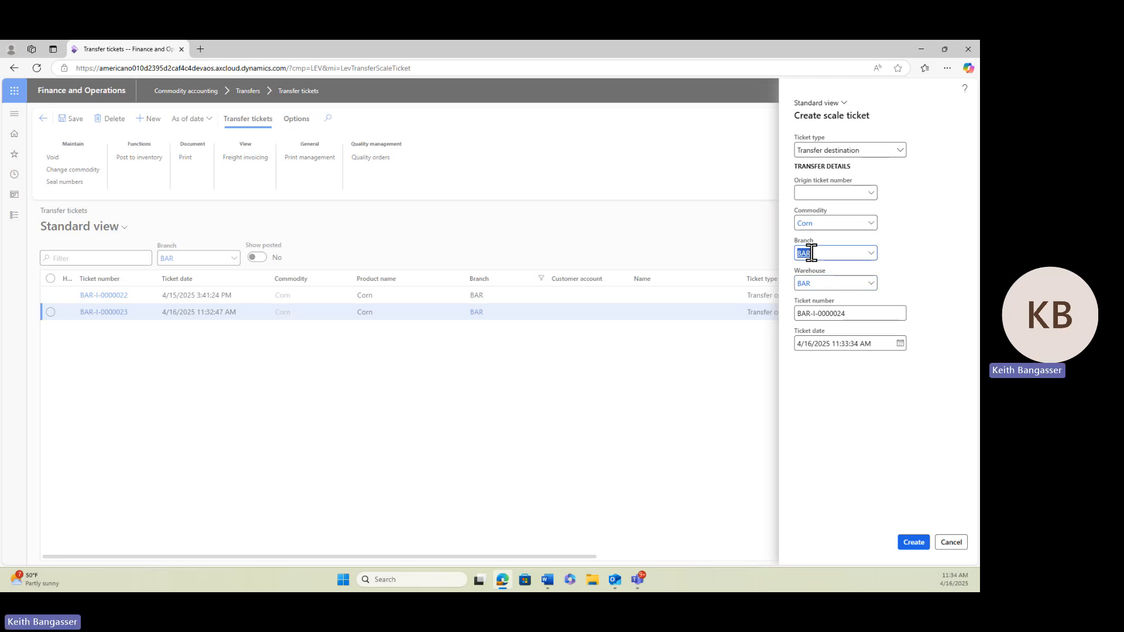
text(ALX)
key(Tab)
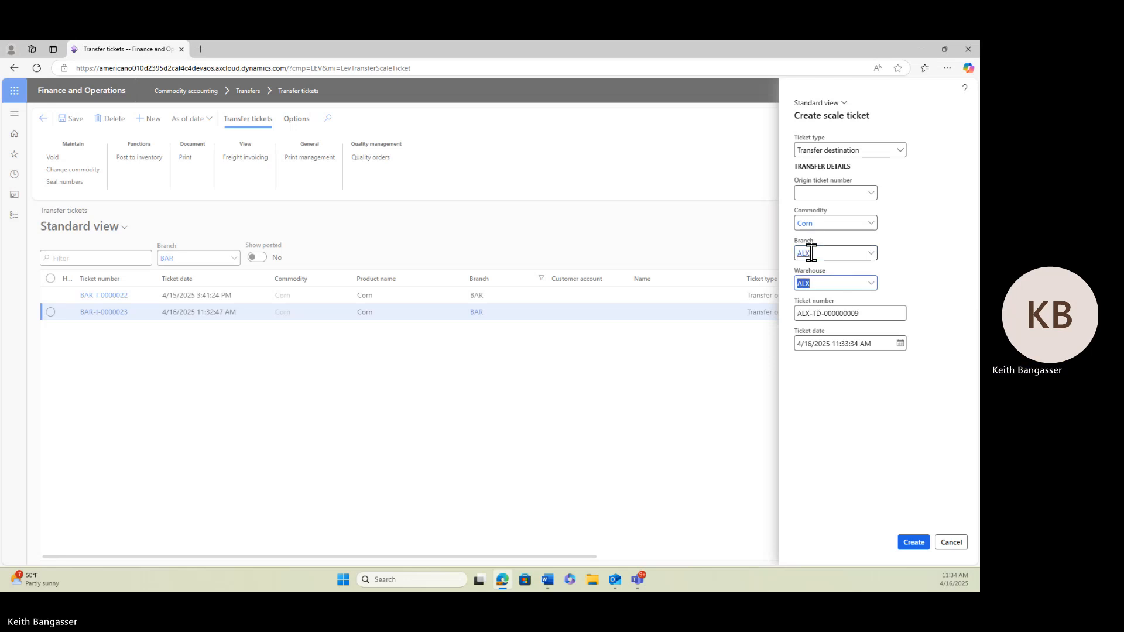
click(872, 195)
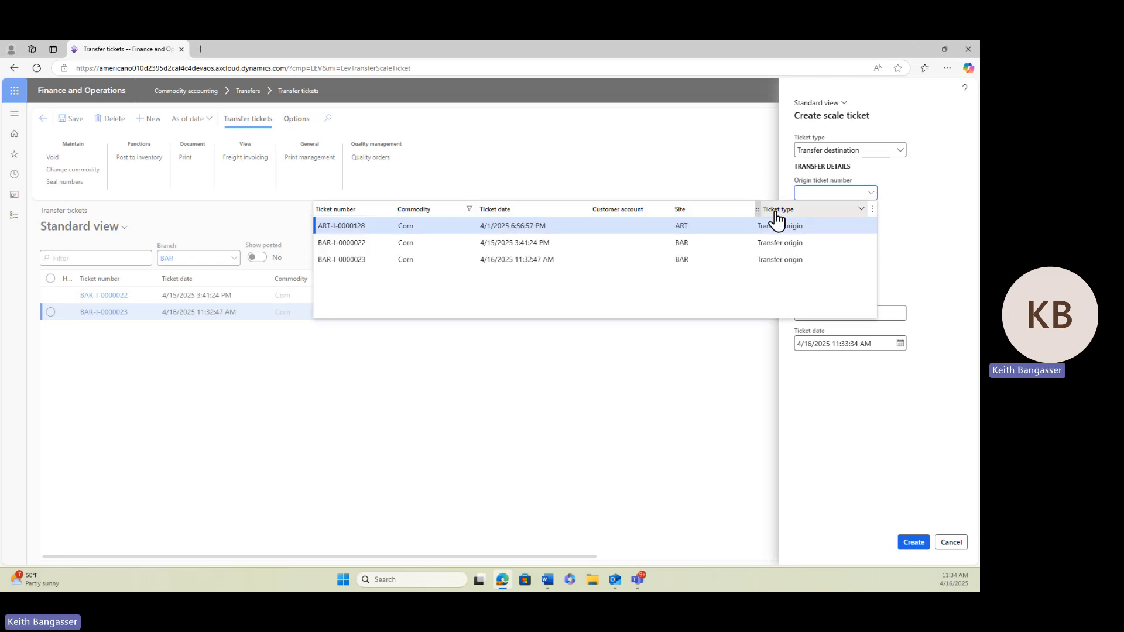
click(684, 262)
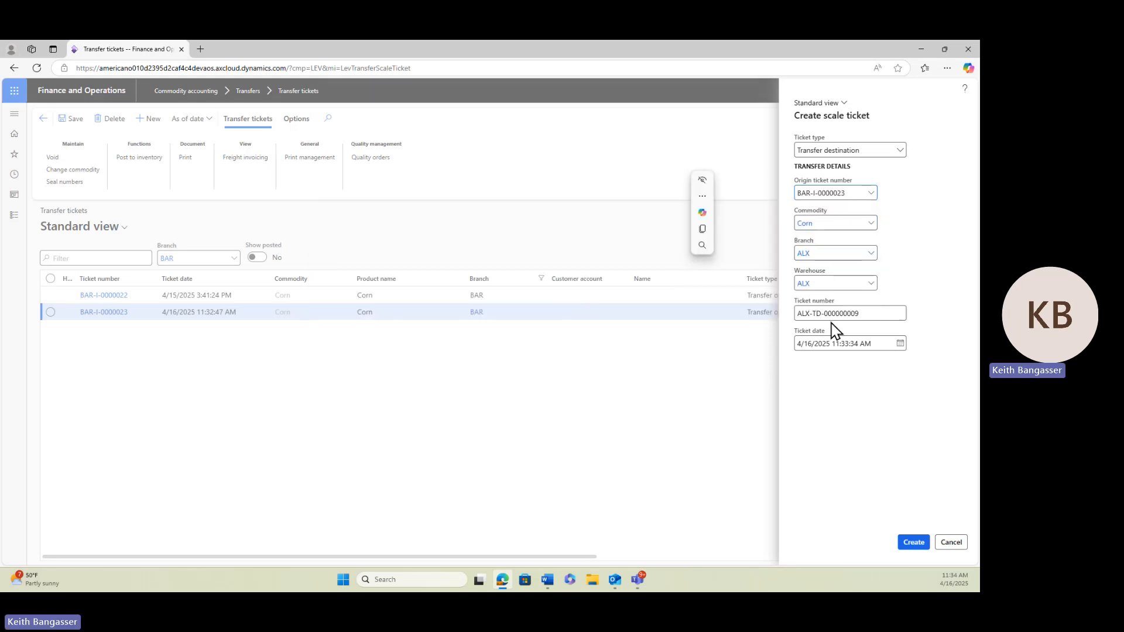
click(913, 541)
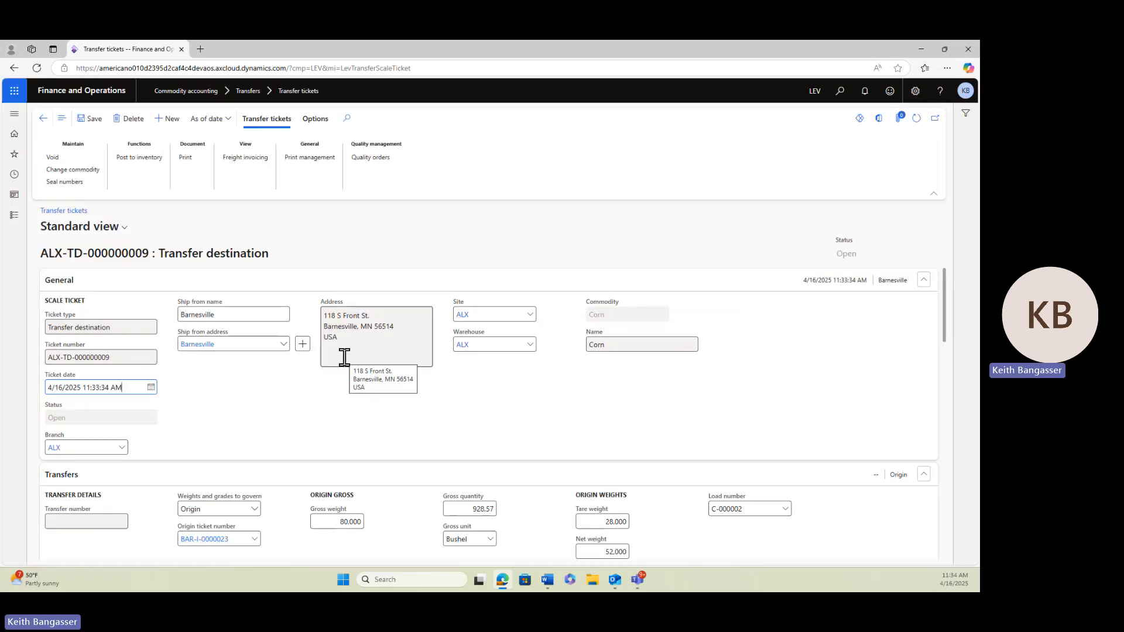
Set the ticket's destination weights to 80,000 lb gross and 28,220 lb tare and save it.
scroll(271, 347, down, 3)
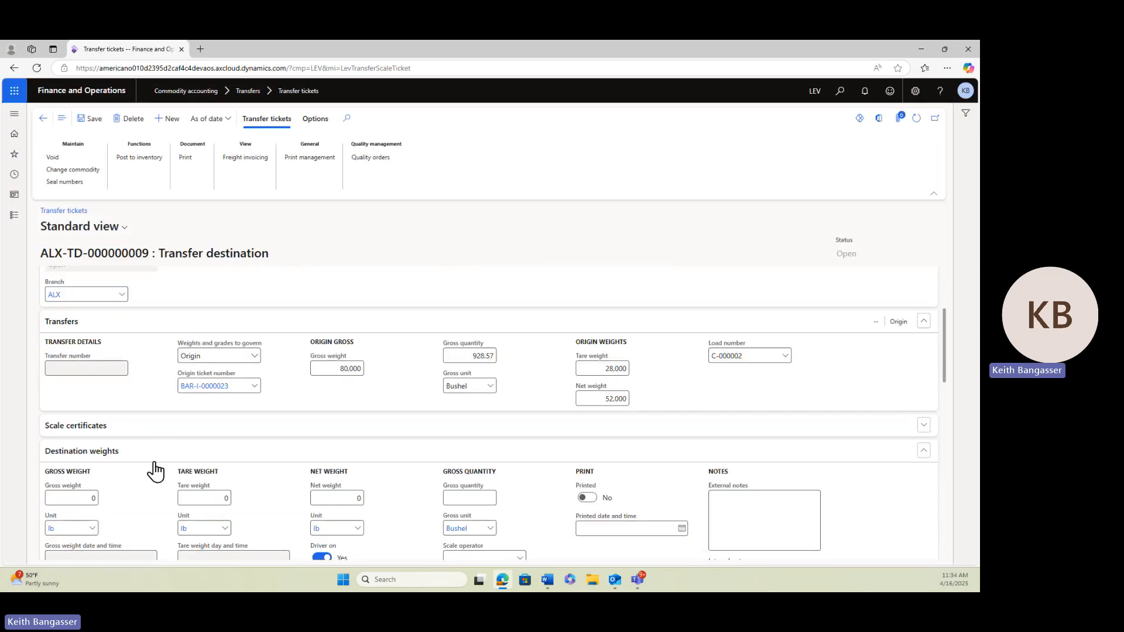
scroll(155, 468, down, 2)
click(70, 397)
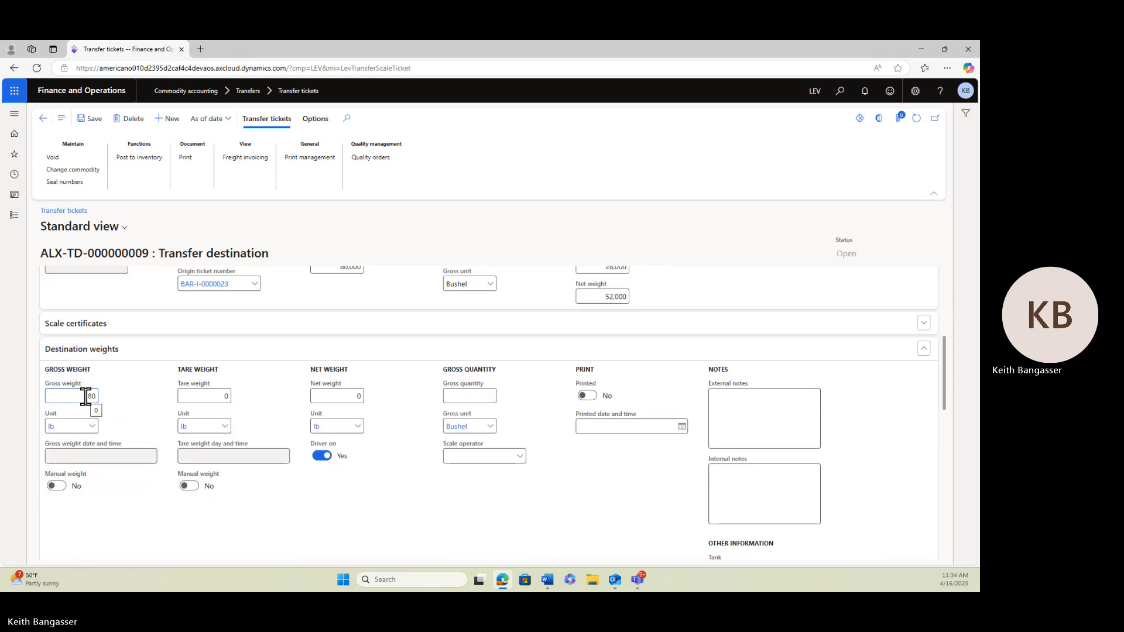
text(000)
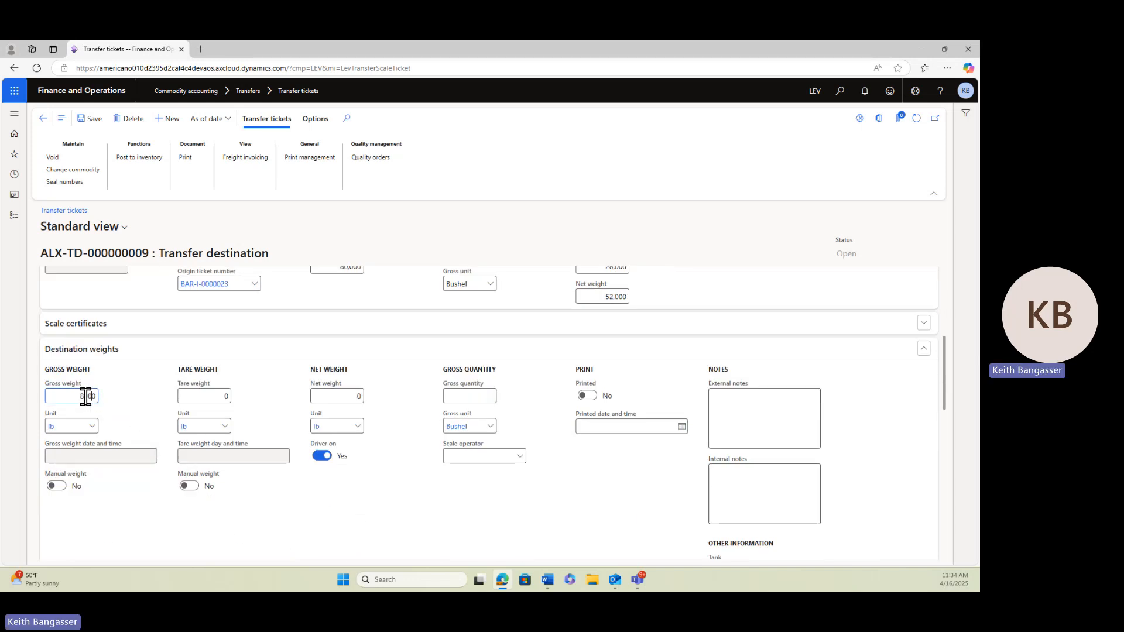
key(Tab)
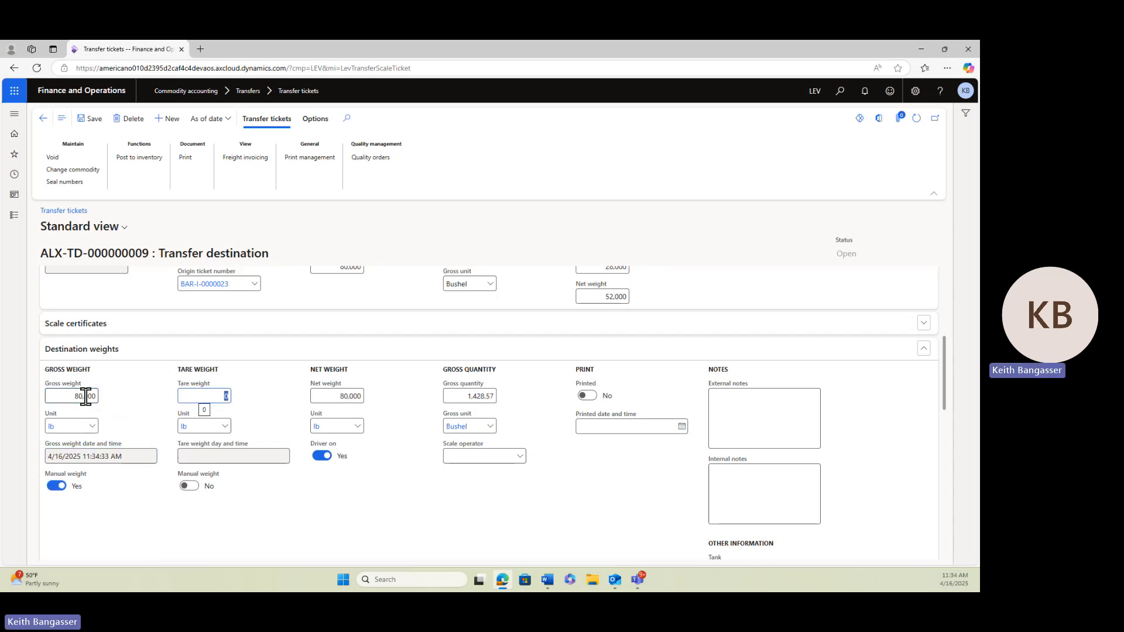
text(28220)
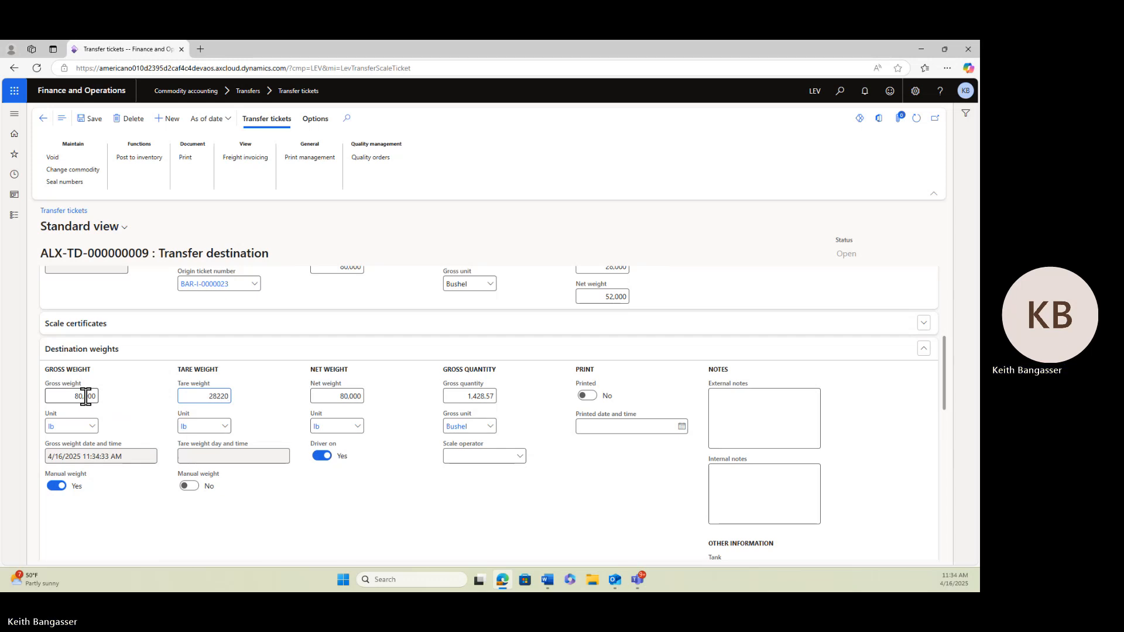
scroll(680, 400, up, 5)
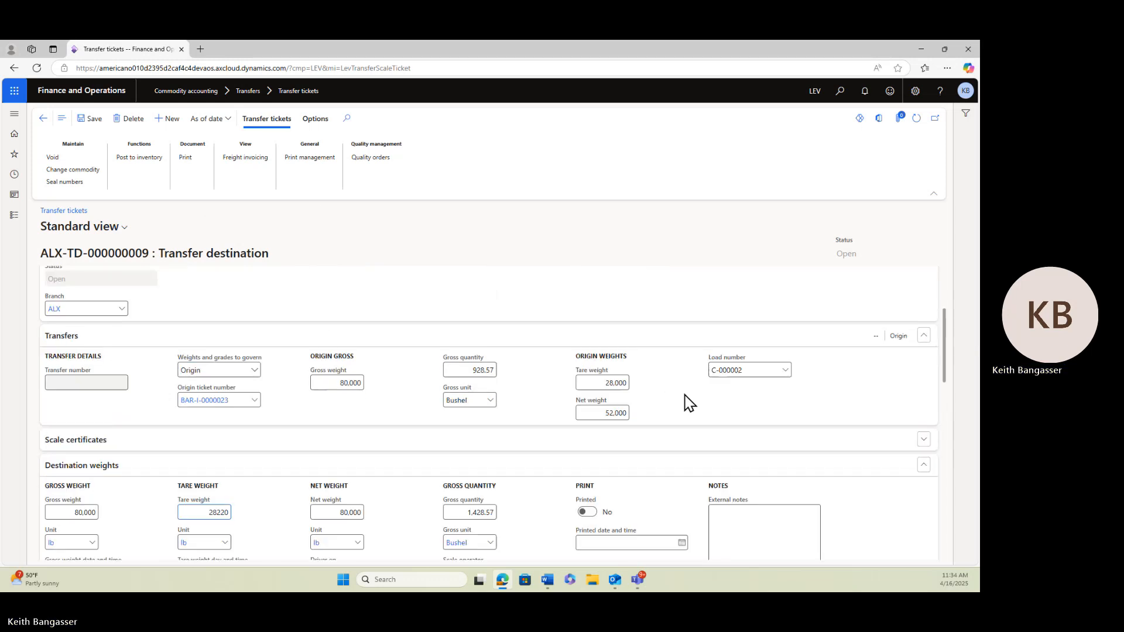
scroll(686, 404, down, 1)
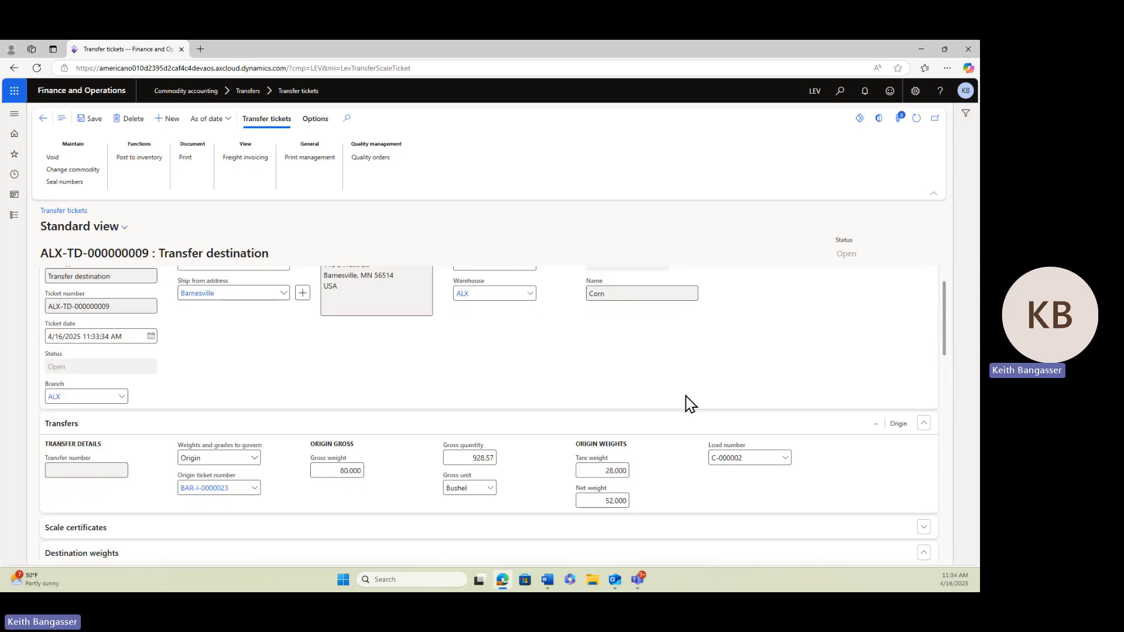
scroll(689, 403, down, 2)
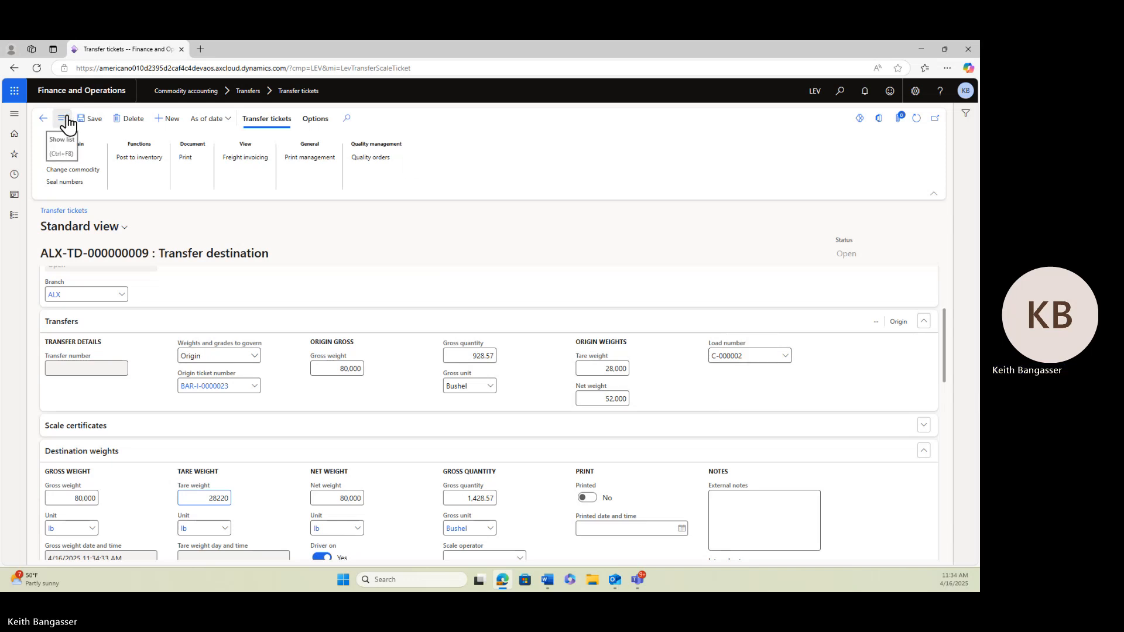
click(89, 121)
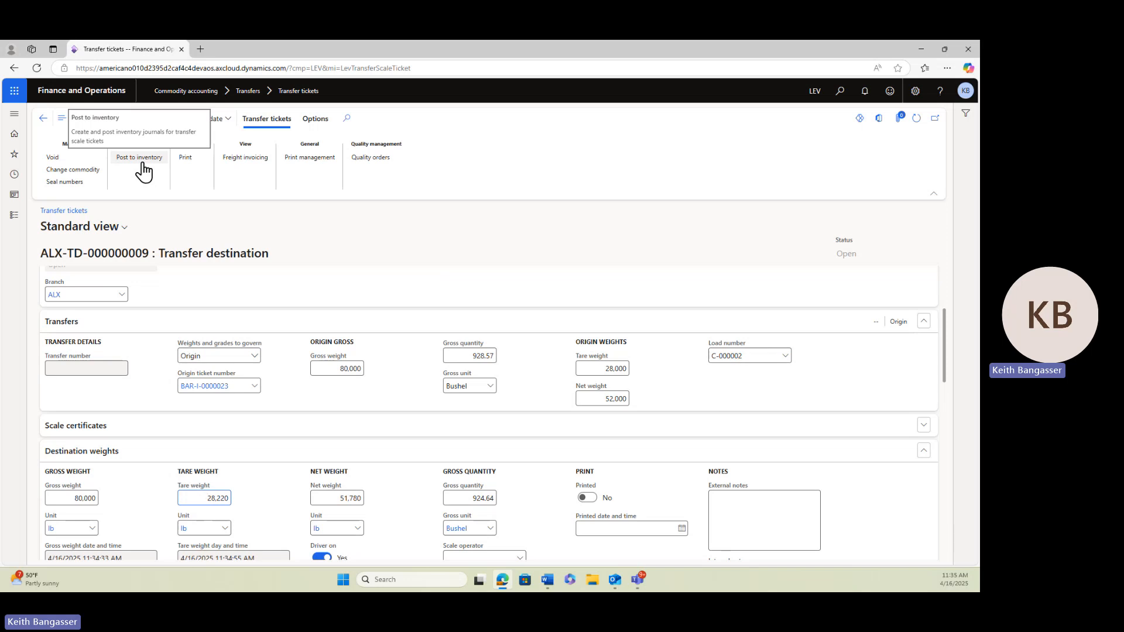
Try to post the transfer destination ticket to inventory and return to the transfer tickets list.
click(139, 158)
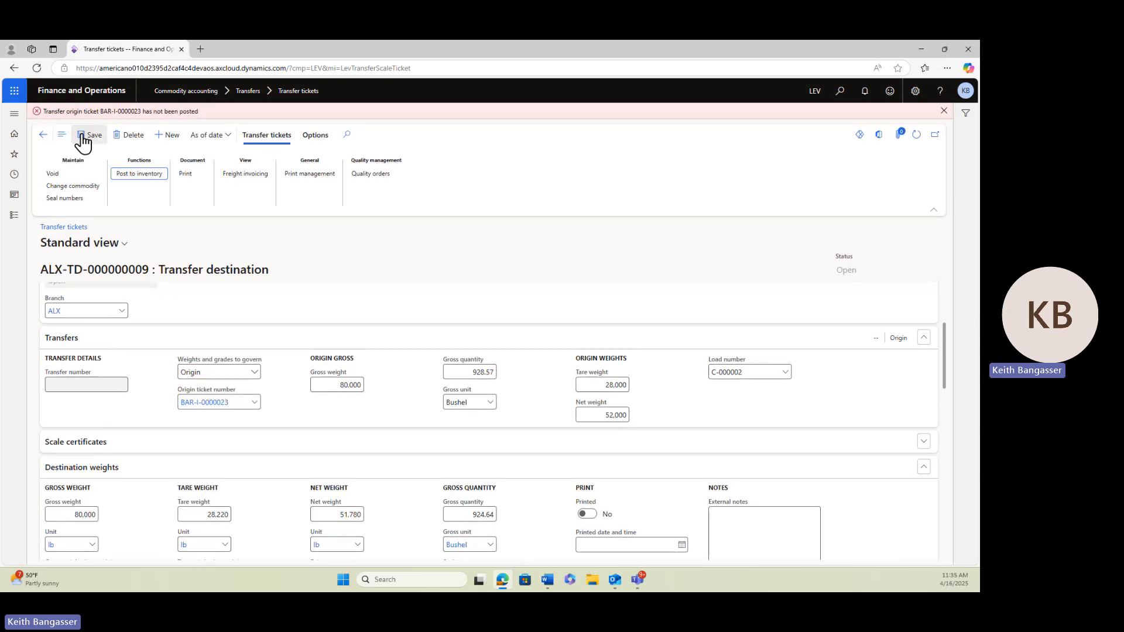
click(944, 111)
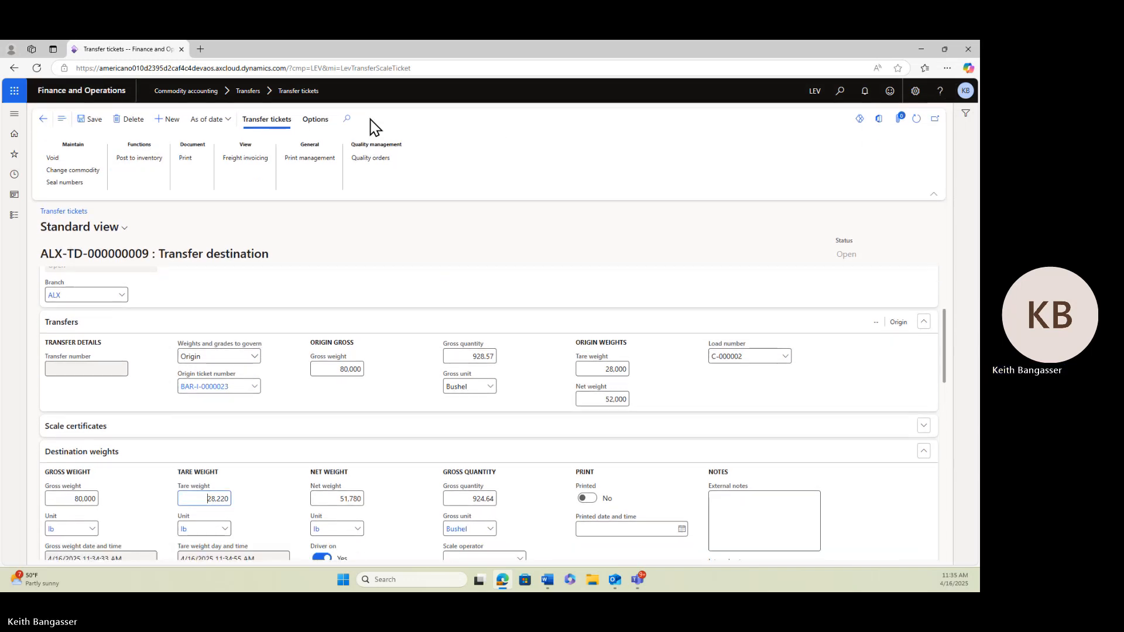
click(47, 123)
Review the Transfer load orders inquiry in Commodity accounting and leave it.
click(15, 216)
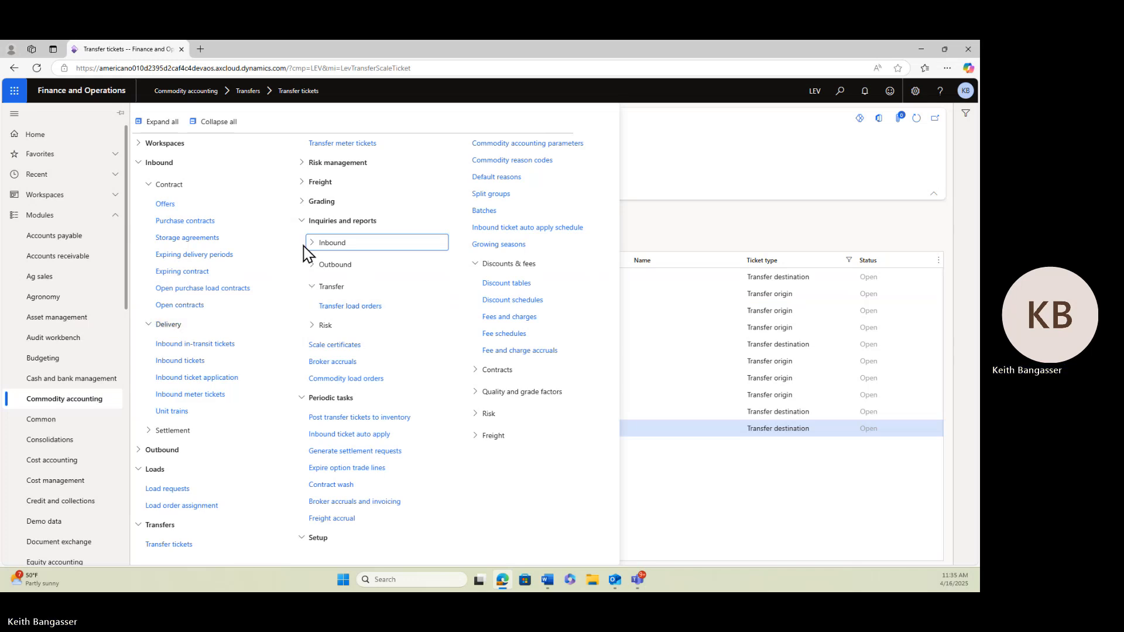
click(142, 454)
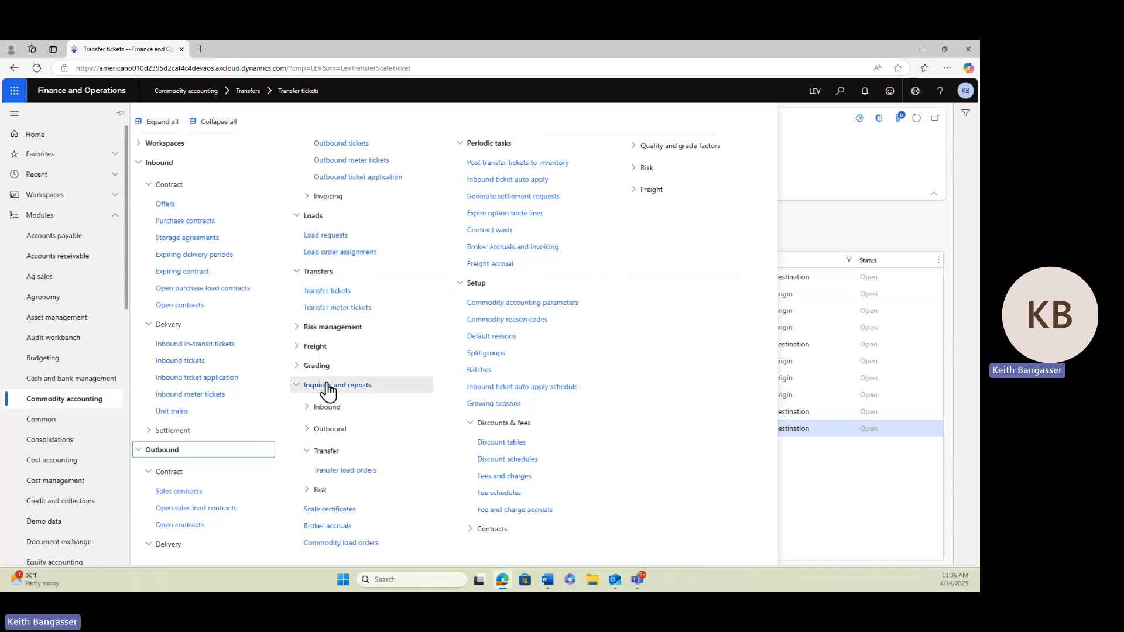
click(332, 472)
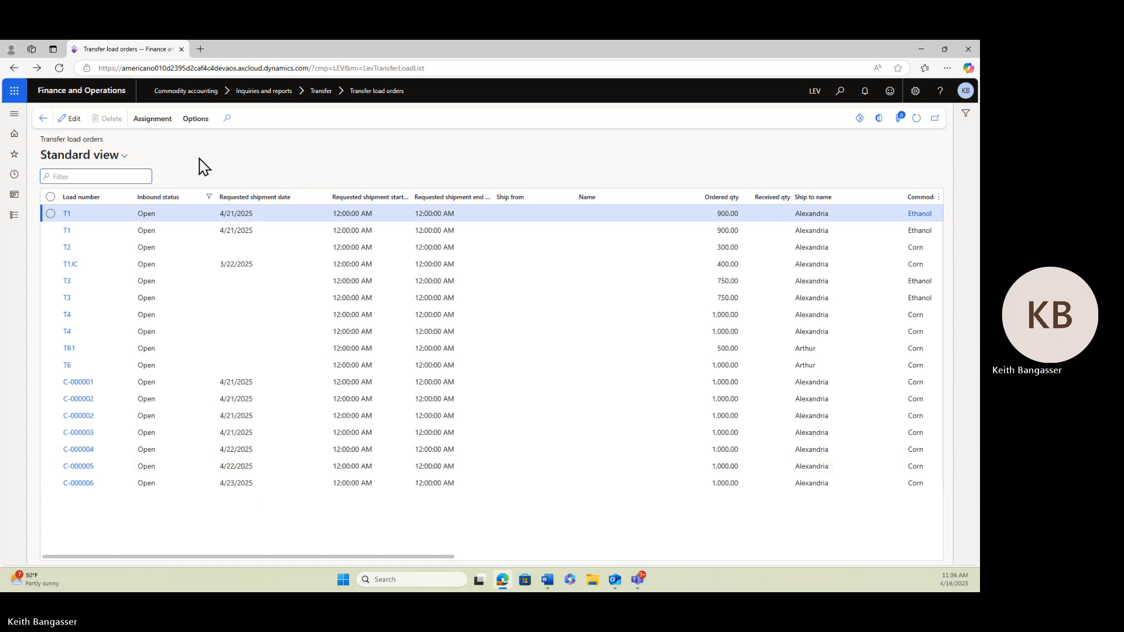
click(43, 118)
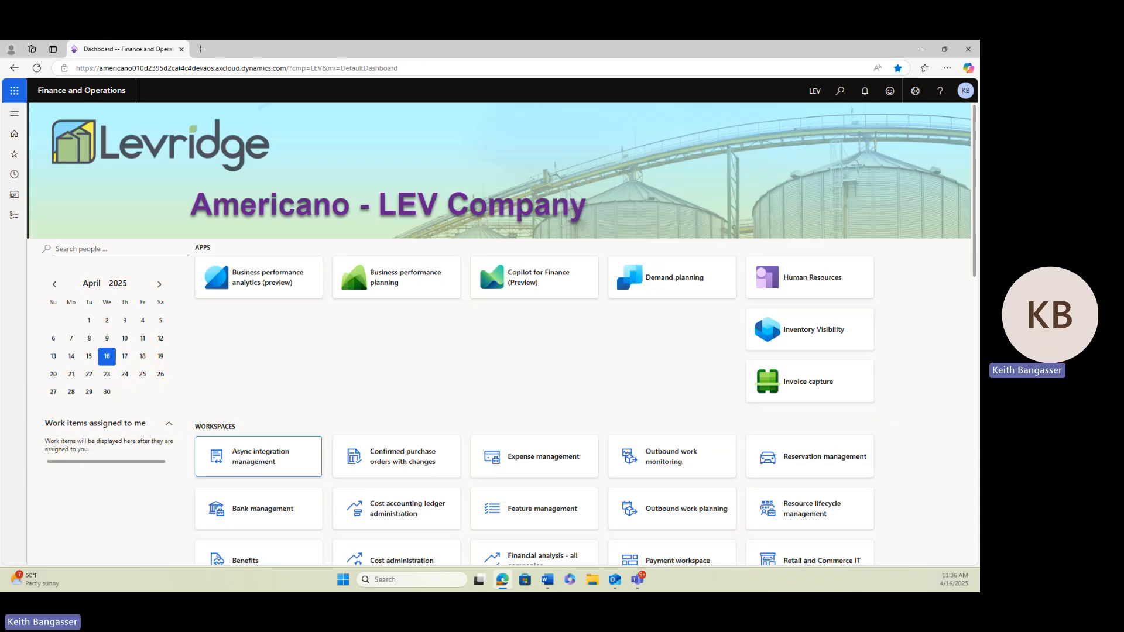